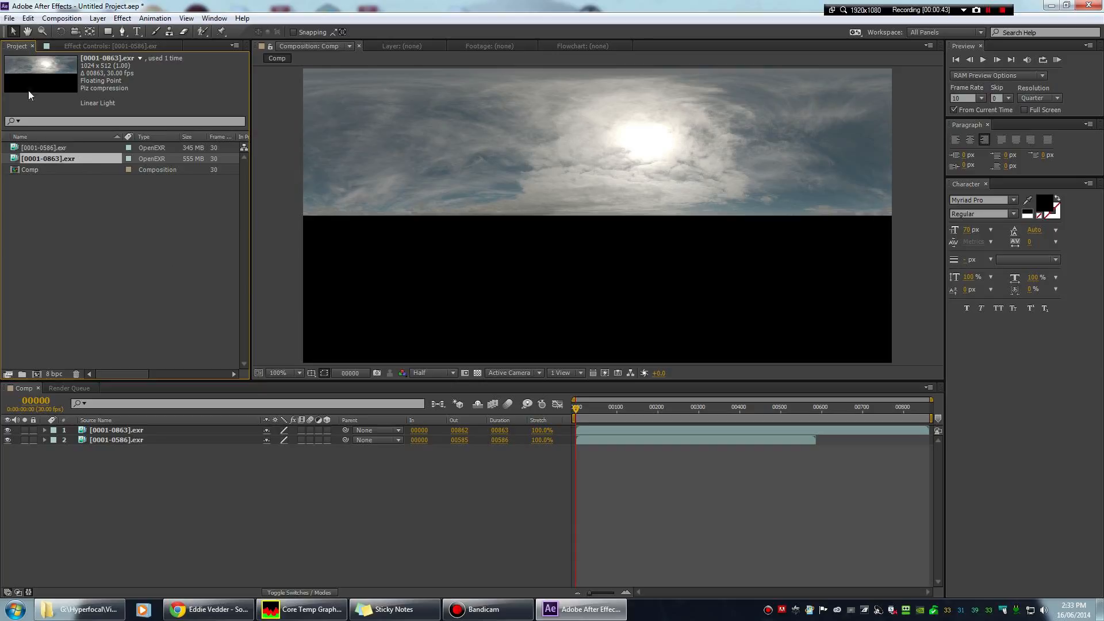
Set the project colour depth to 32 bits per channel (float) and turn on Blend Colors Using 1.0 Gamma.
{"action": "left_click", "coordinate": [15, 21]}
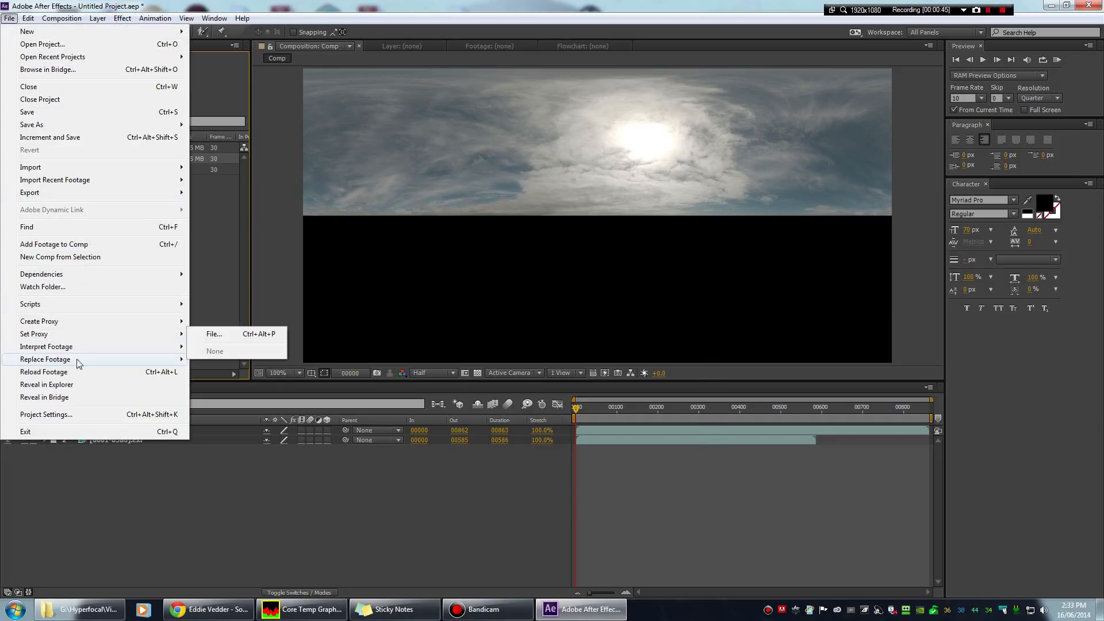
{"action": "left_click", "coordinate": [81, 413]}
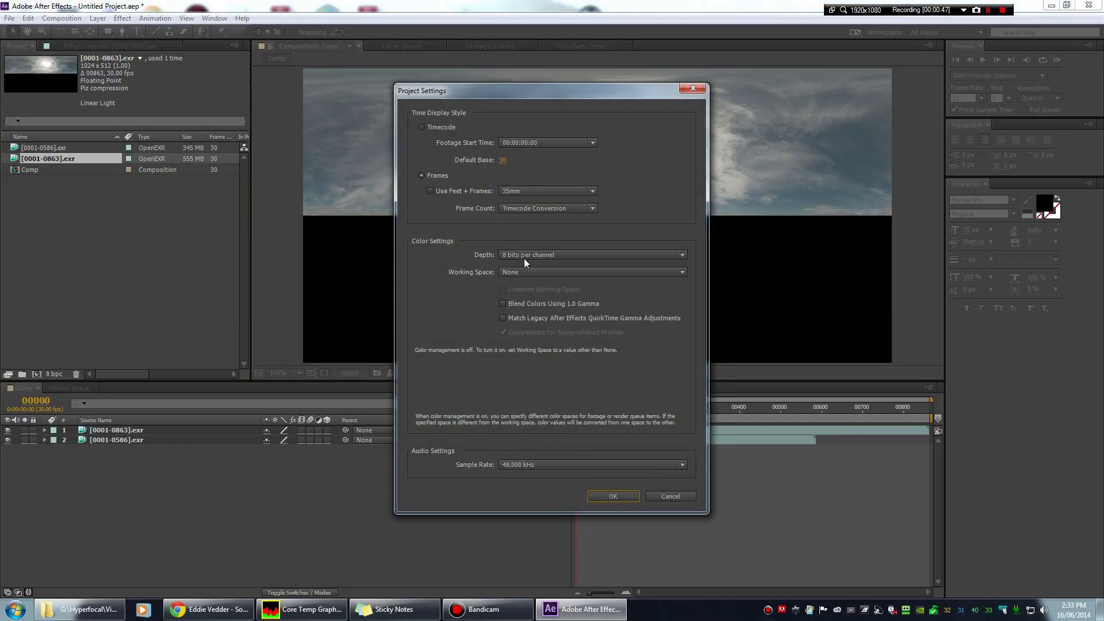
{"action": "left_click", "coordinate": [525, 257]}
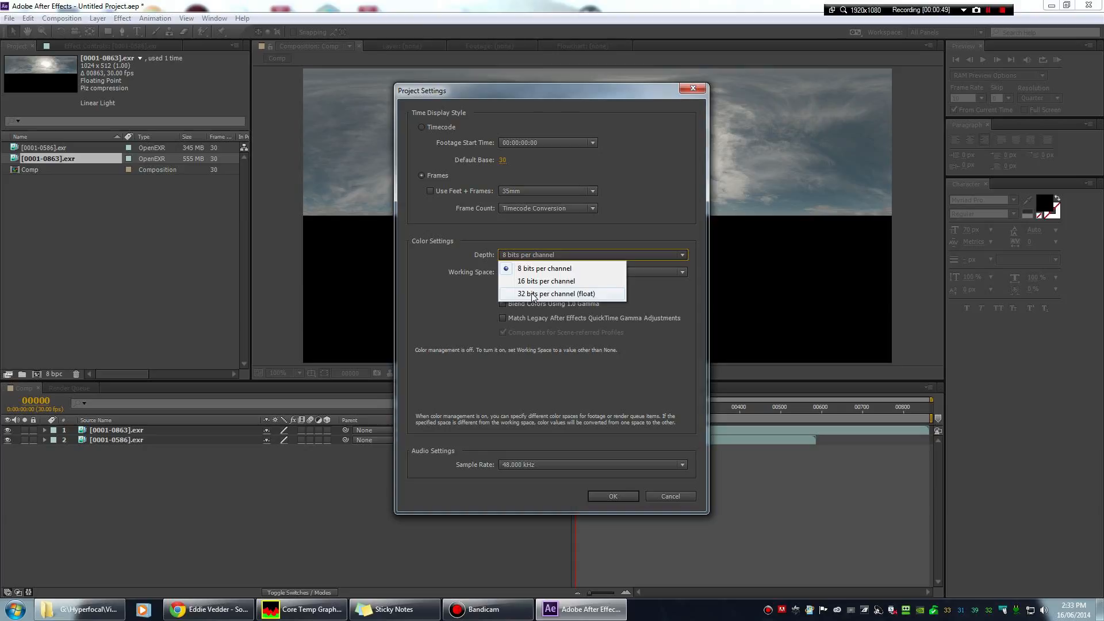
{"action": "left_click", "coordinate": [561, 294]}
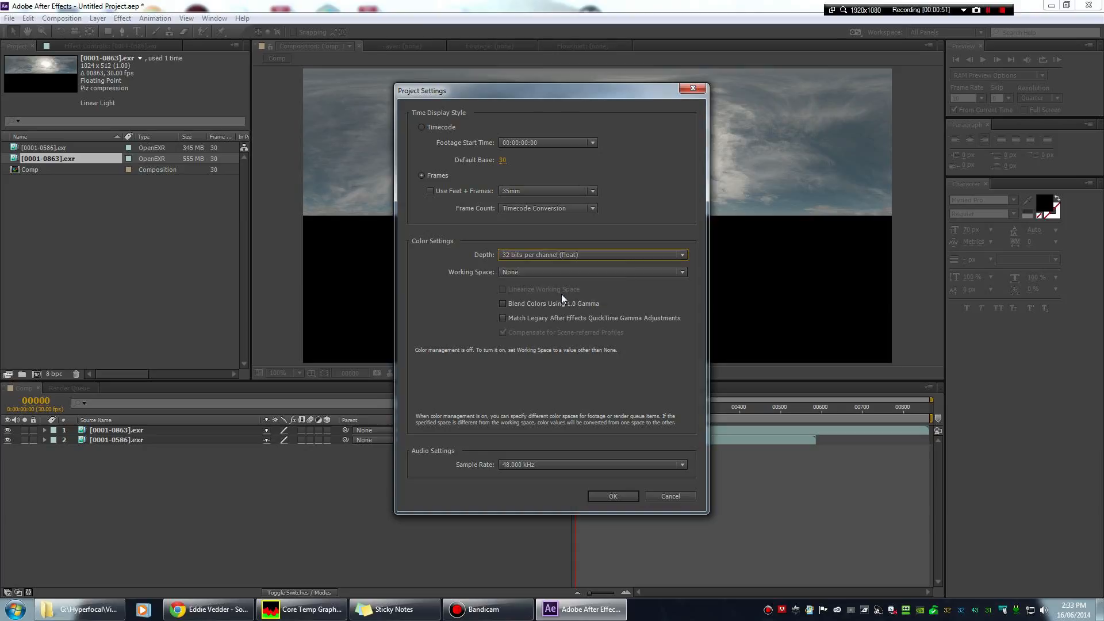
{"action": "left_click", "coordinate": [503, 303]}
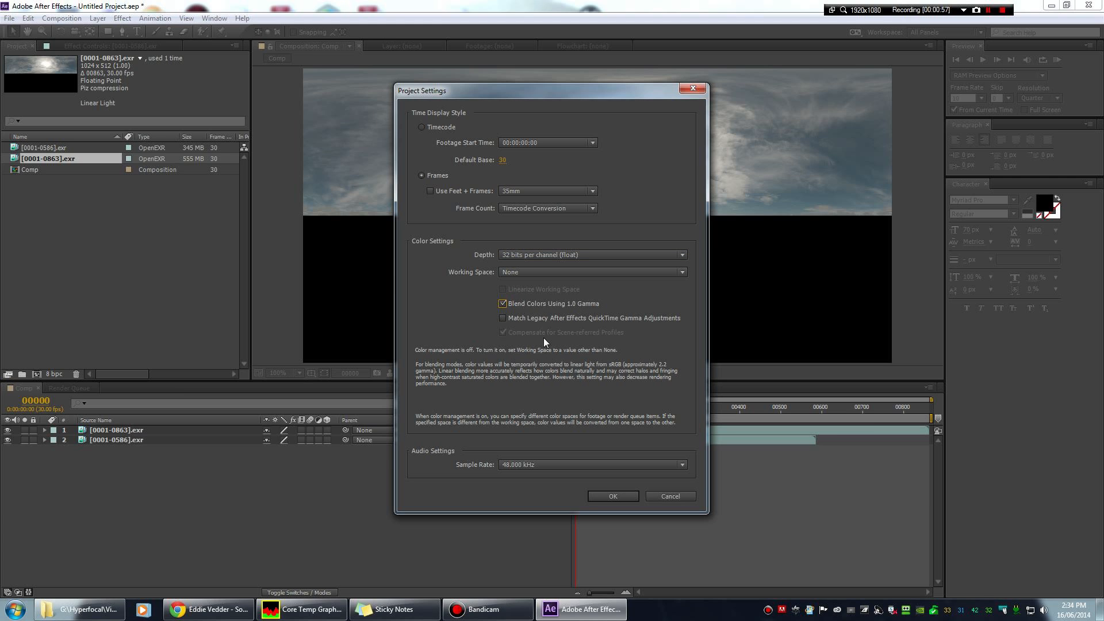
{"action": "left_click", "coordinate": [603, 493]}
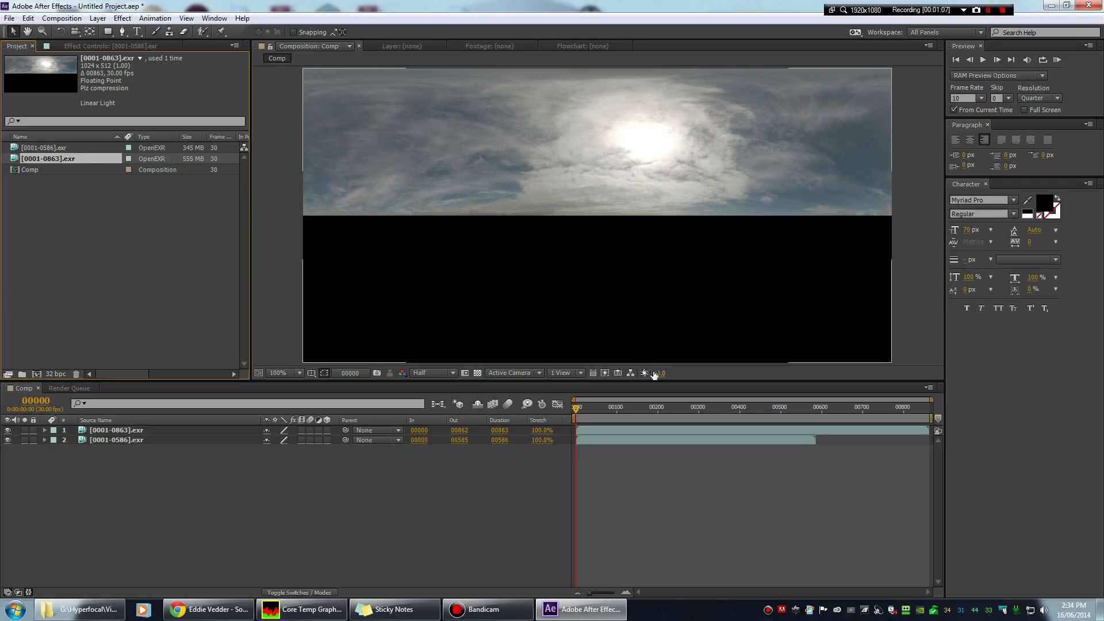
Lower the composition viewer's exposure to -0.7.
{"action": "mouse_move", "coordinate": [659, 373]}
{"action": "left_mouse_down"}
{"action": "mouse_move", "coordinate": [608, 373]}
{"action": "mouse_move", "coordinate": [655, 378]}
{"action": "left_mouse_up"}
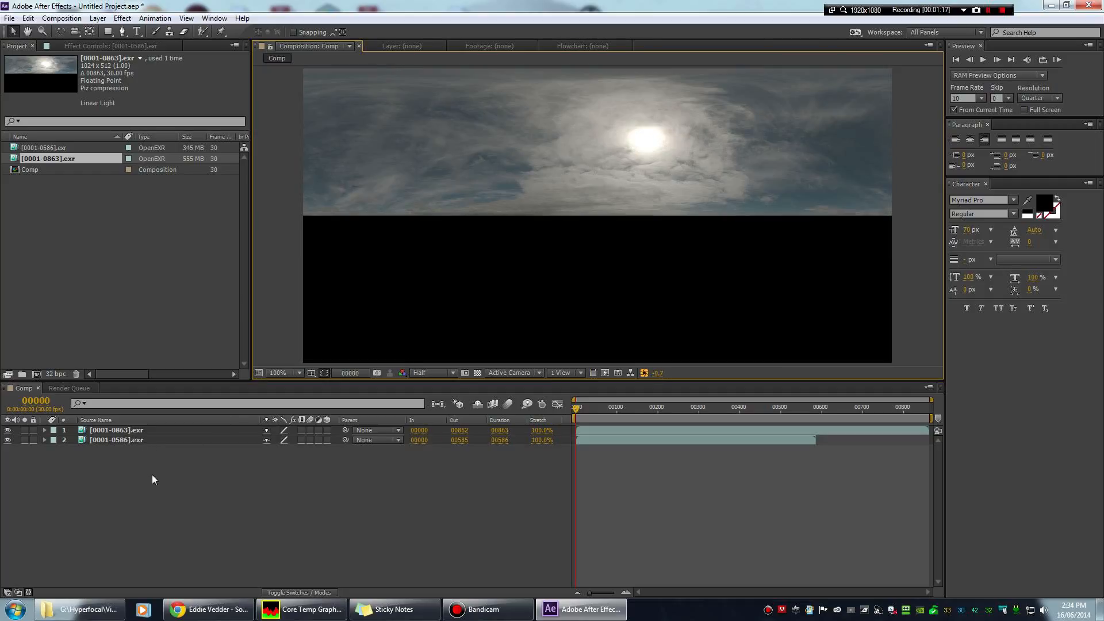
Shift the [0001-0863].exr layer to start at frame 525, overlapping the end of the [0001-0586].exr layer.
{"action": "left_click", "coordinate": [43, 147]}
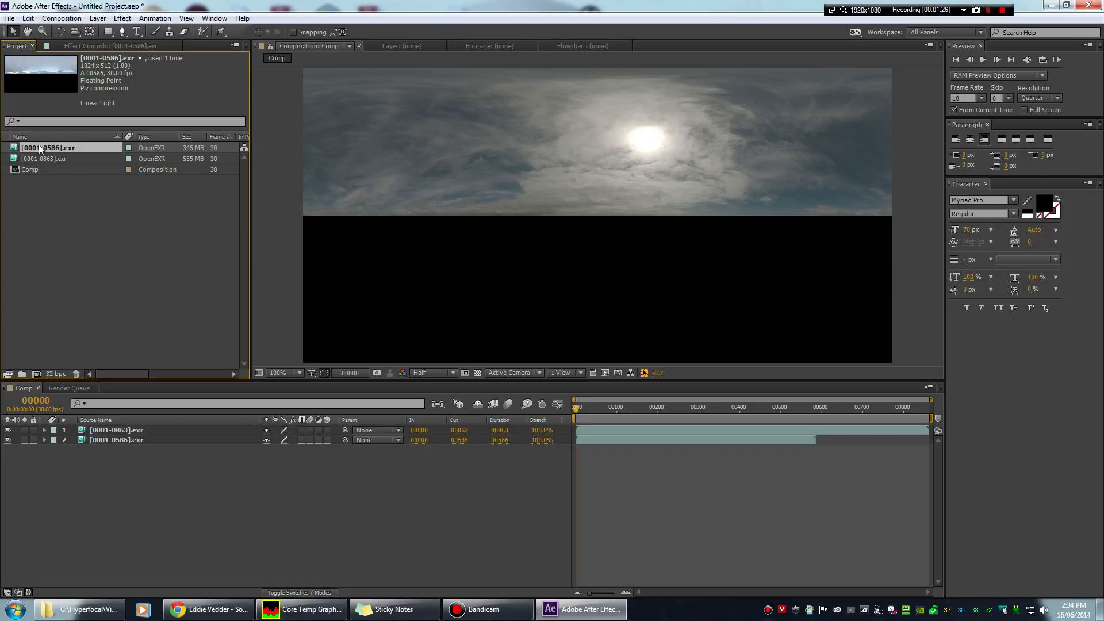
{"action": "left_click", "coordinate": [126, 430]}
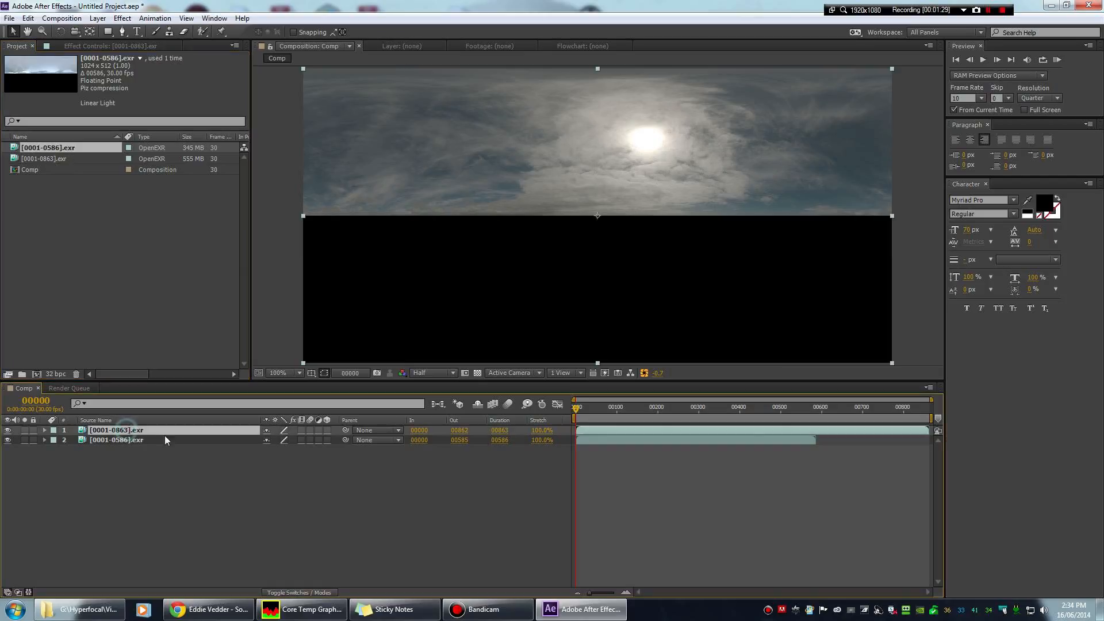
{"action": "left_click", "coordinate": [130, 440]}
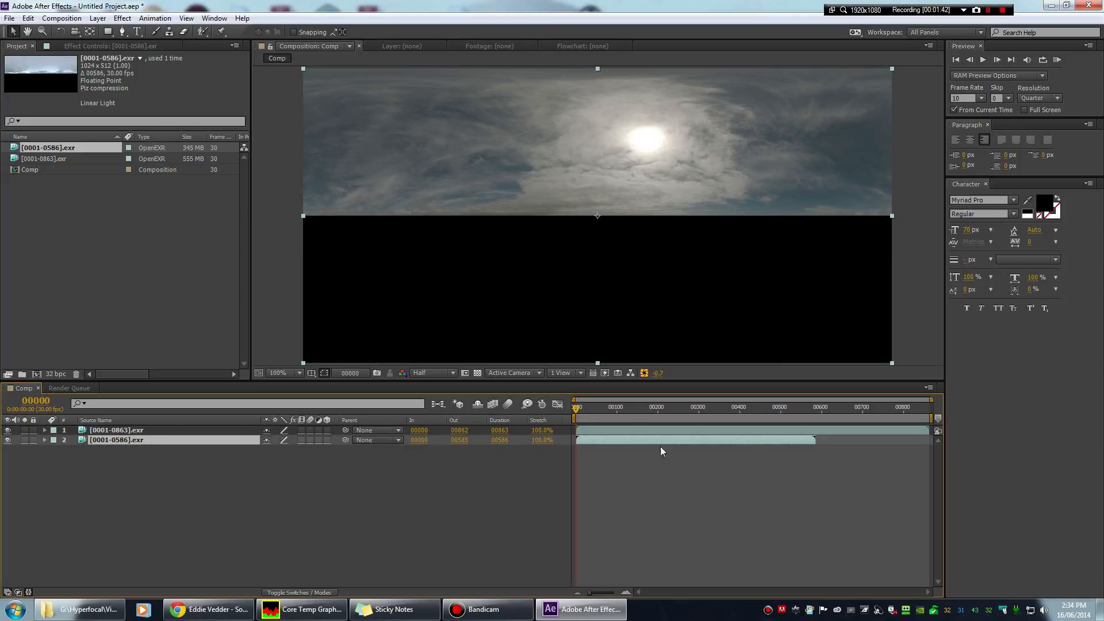
{"action": "left_click_drag", "start_coordinate": [596, 429], "coordinate": [809, 431]}
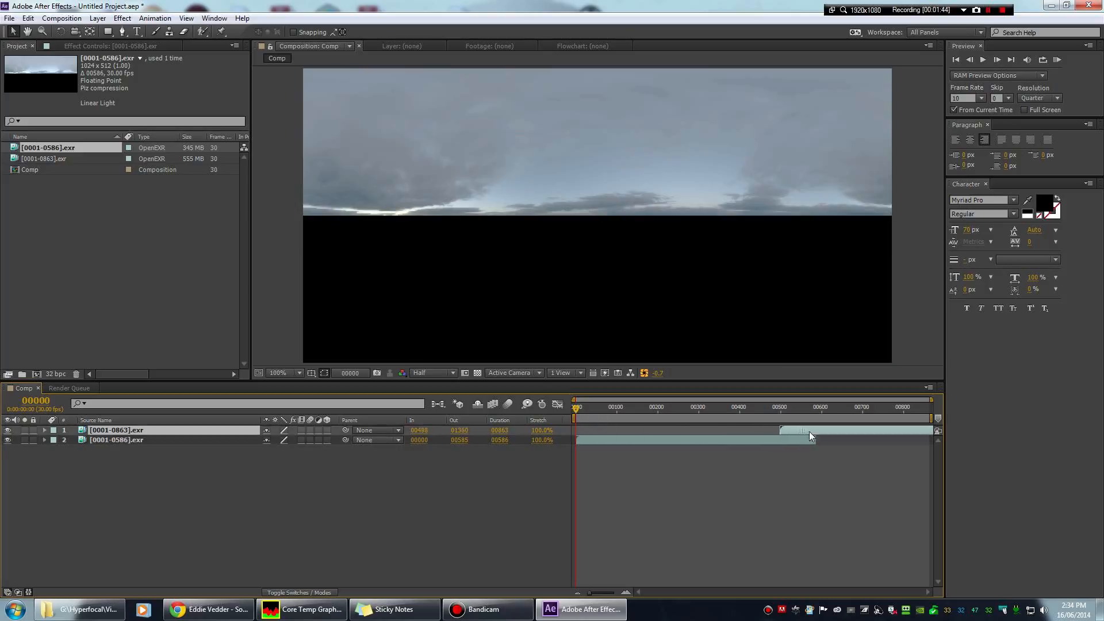
{"action": "left_click_drag", "start_coordinate": [575, 407], "coordinate": [838, 412]}
Set the composition's duration to 01863 frames.
{"action": "left_click", "coordinate": [61, 18]}
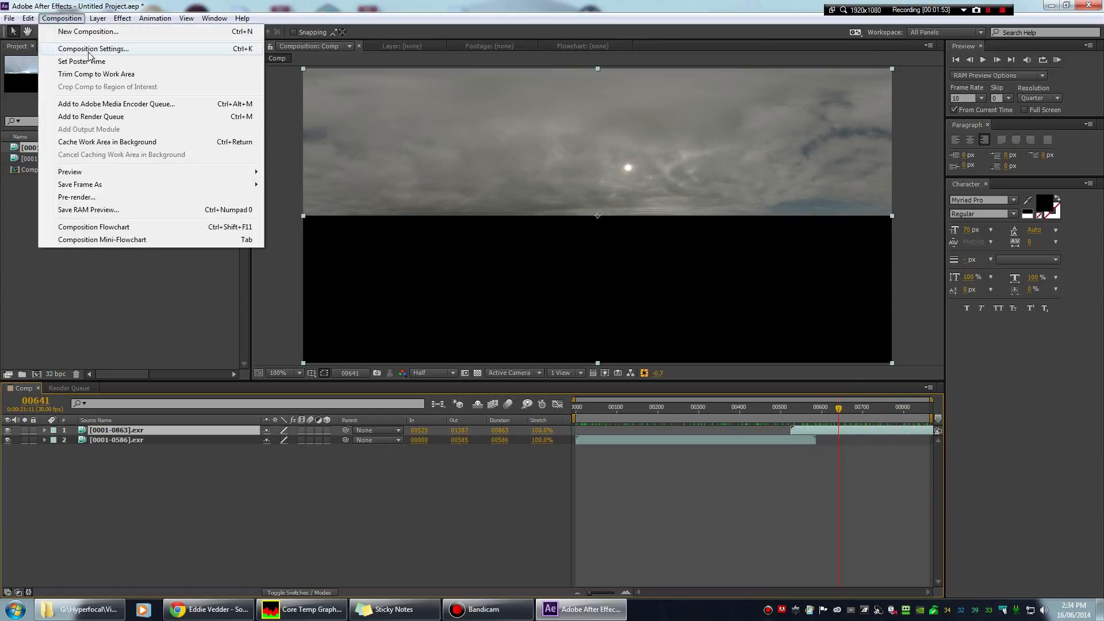
{"action": "left_click", "coordinate": [75, 43]}
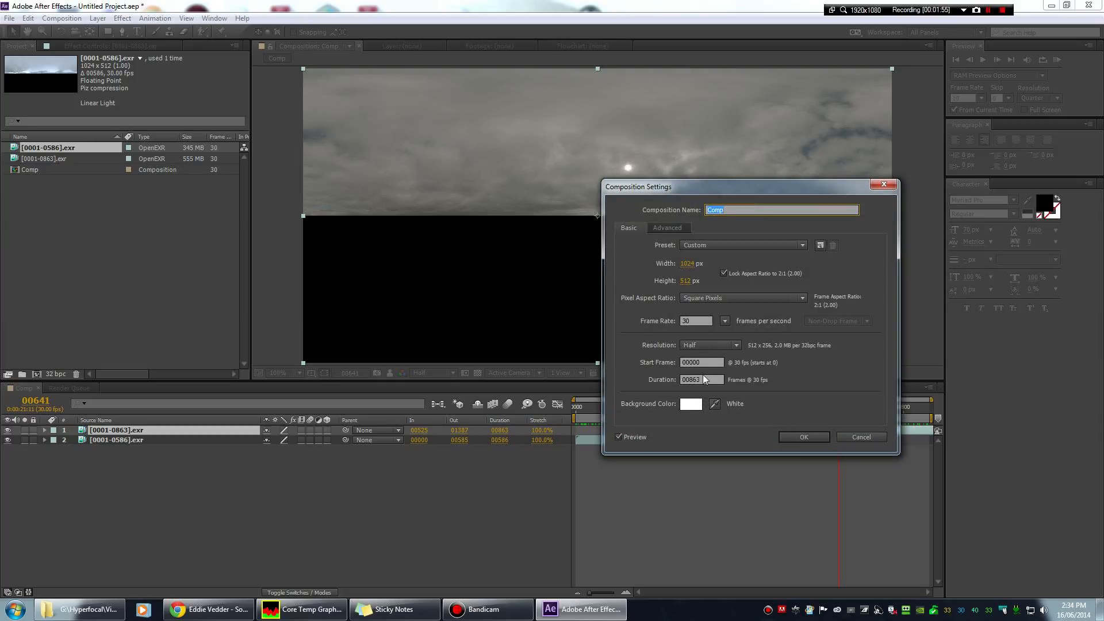
{"action": "left_click_drag", "start_coordinate": [690, 380], "coordinate": [686, 380]}
{"action": "type", "text": "1"}
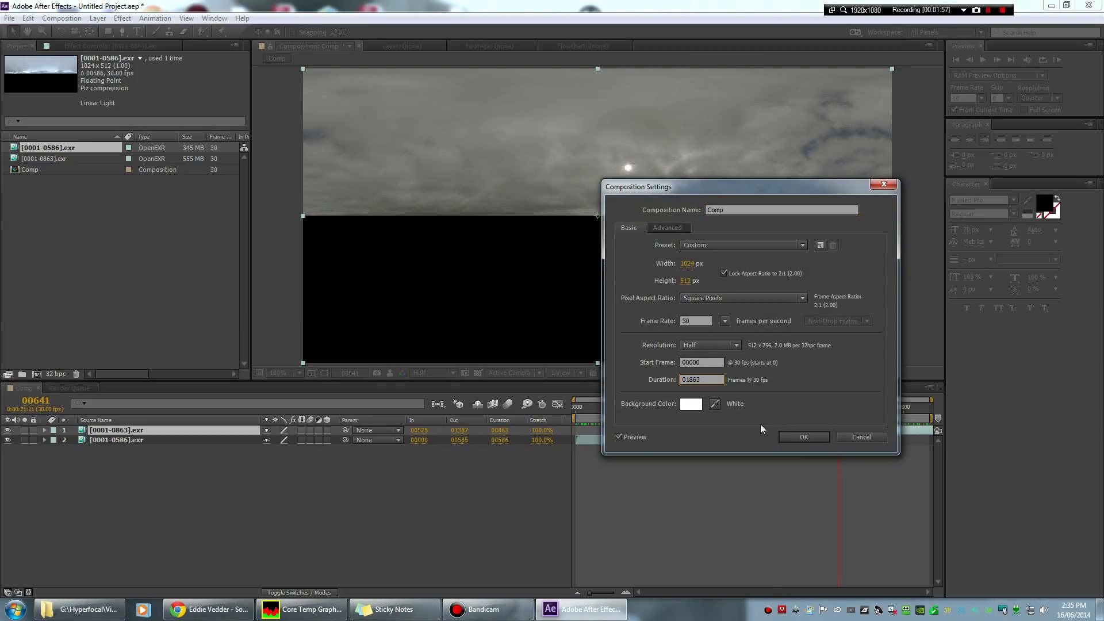
{"action": "left_click", "coordinate": [785, 439]}
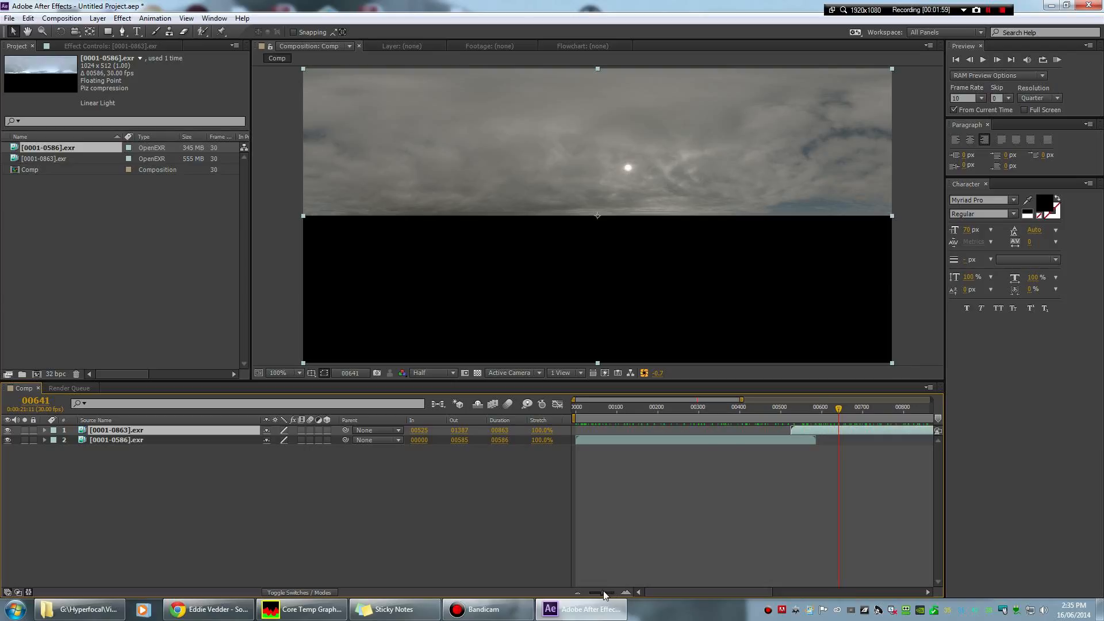
Scrub the playhead across the timeline to compare the sky footage before and after the layer overlap.
{"action": "left_click_drag", "start_coordinate": [605, 596], "coordinate": [592, 595]}
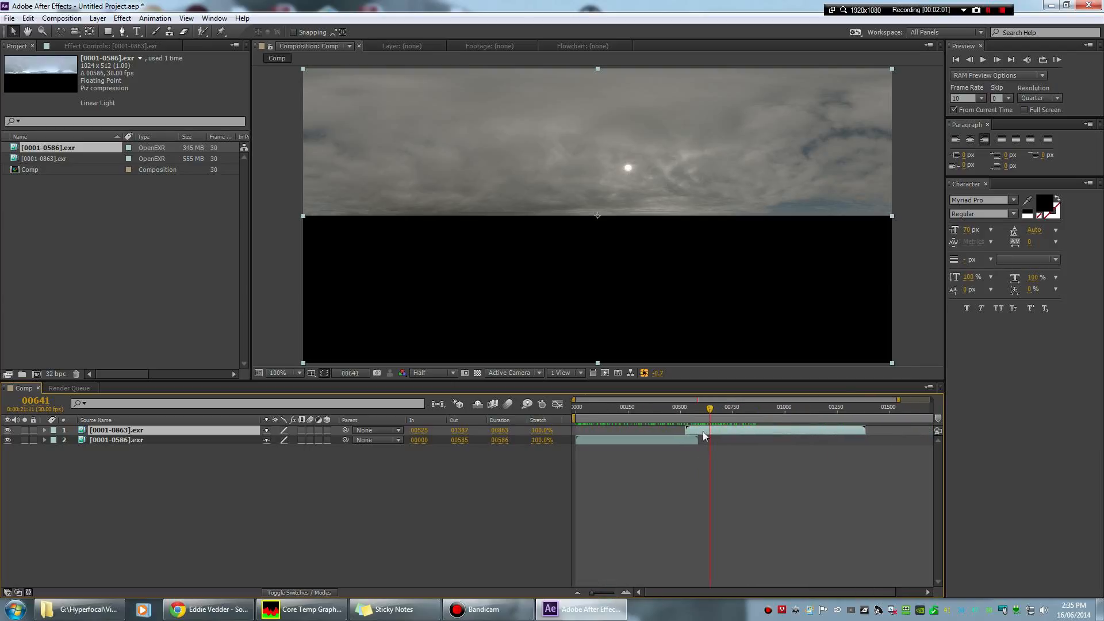
{"action": "left_click_drag", "start_coordinate": [711, 410], "coordinate": [660, 406]}
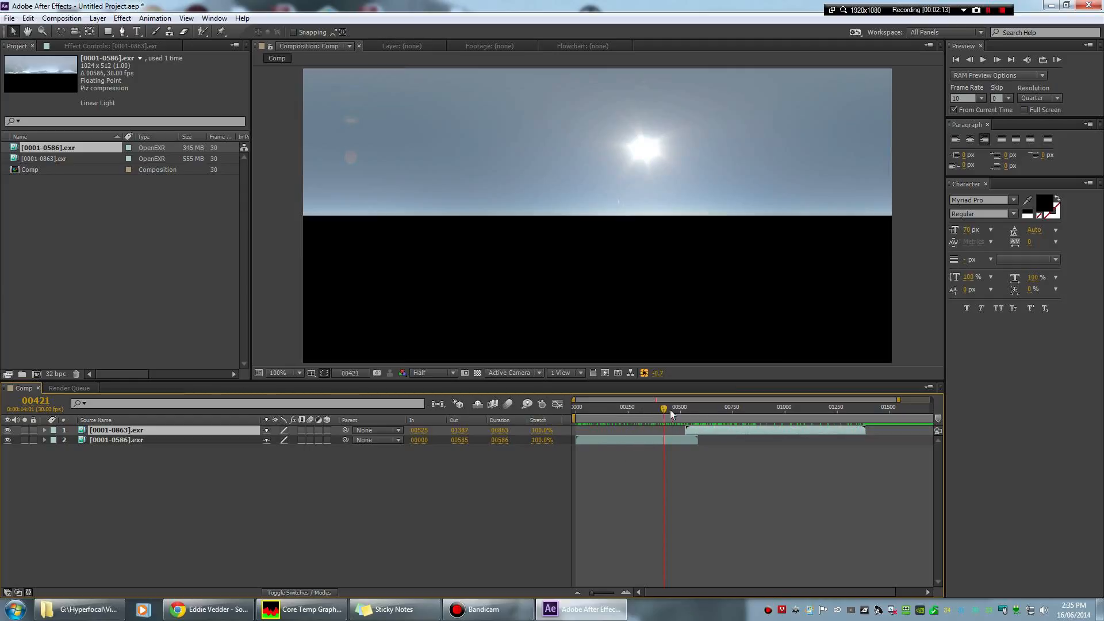
{"action": "mouse_move", "coordinate": [714, 411]}
{"action": "left_mouse_down"}
{"action": "mouse_move", "coordinate": [730, 413]}
{"action": "mouse_move", "coordinate": [706, 413]}
{"action": "mouse_move", "coordinate": [771, 410]}
{"action": "mouse_move", "coordinate": [614, 413]}
{"action": "mouse_move", "coordinate": [713, 415]}
{"action": "left_mouse_up"}
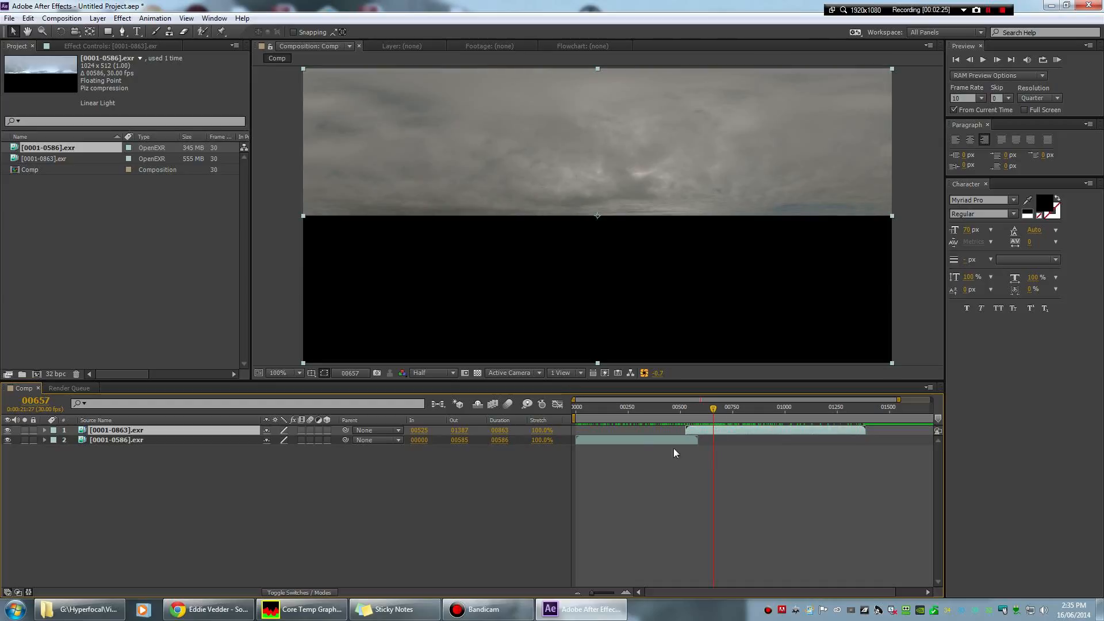
{"action": "left_click", "coordinate": [640, 439]}
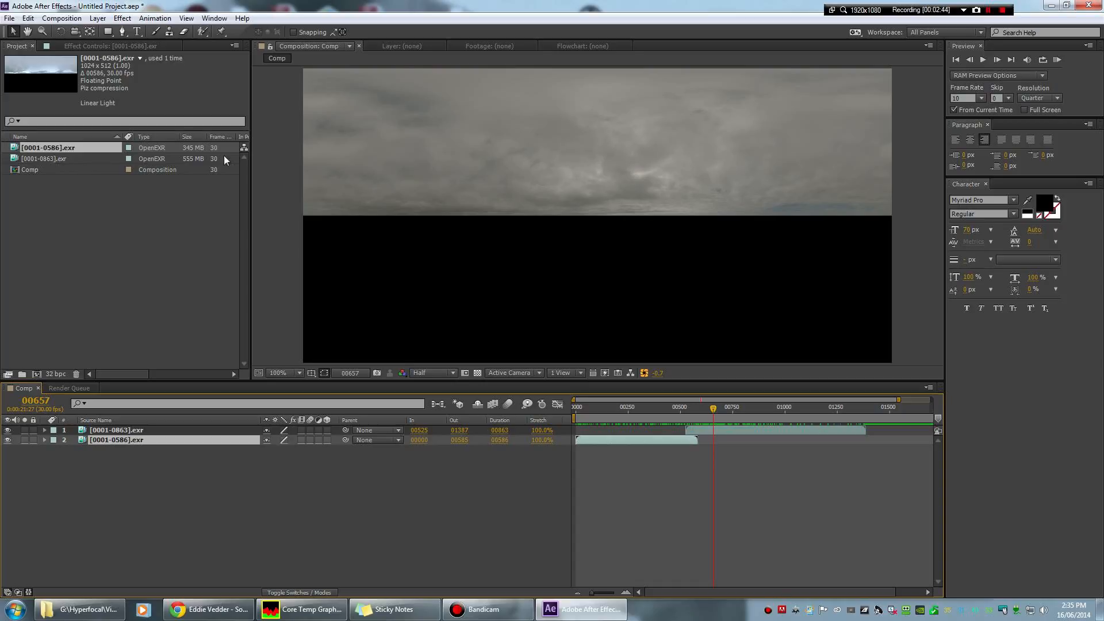
{"action": "right_click", "coordinate": [41, 149]}
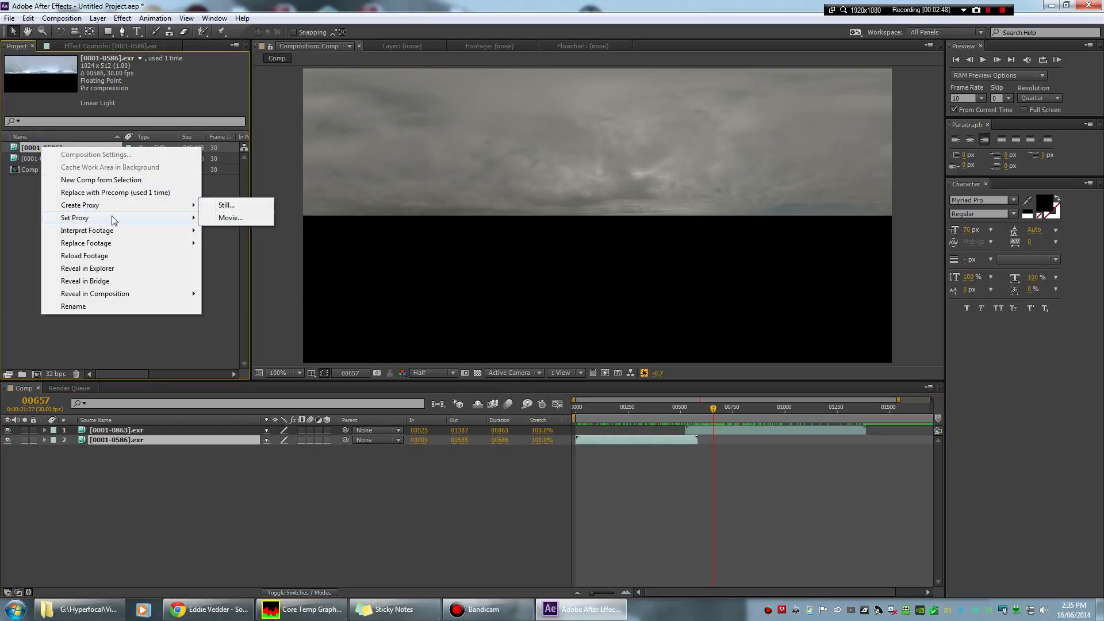
{"action": "mouse_move", "coordinate": [183, 211]}
{"action": "left_click", "coordinate": [18, 184]}
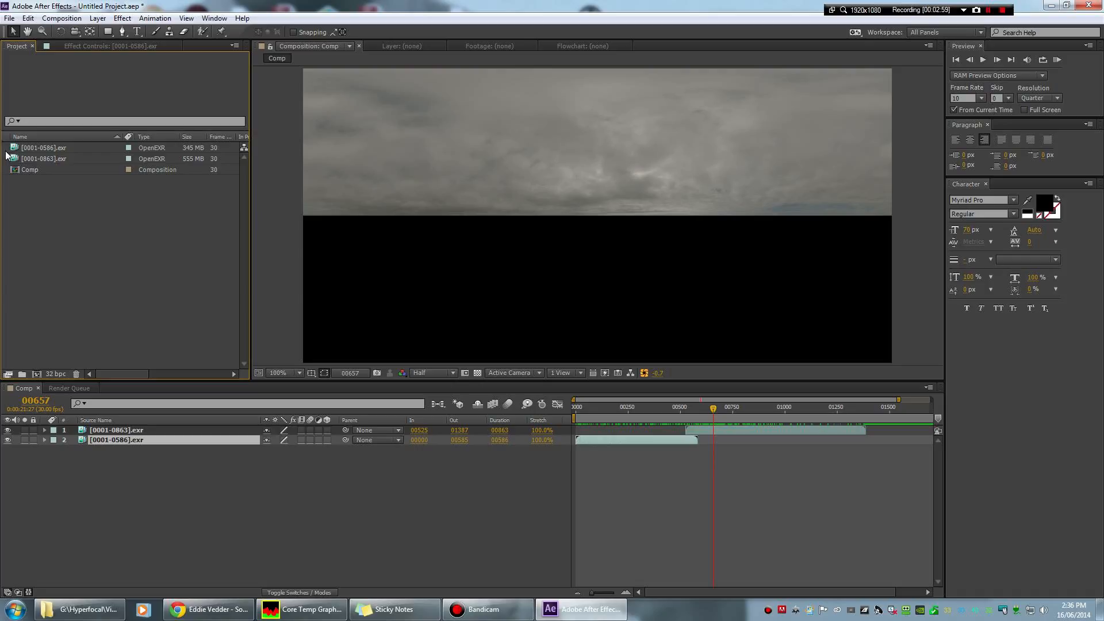
{"action": "left_click", "coordinate": [37, 147]}
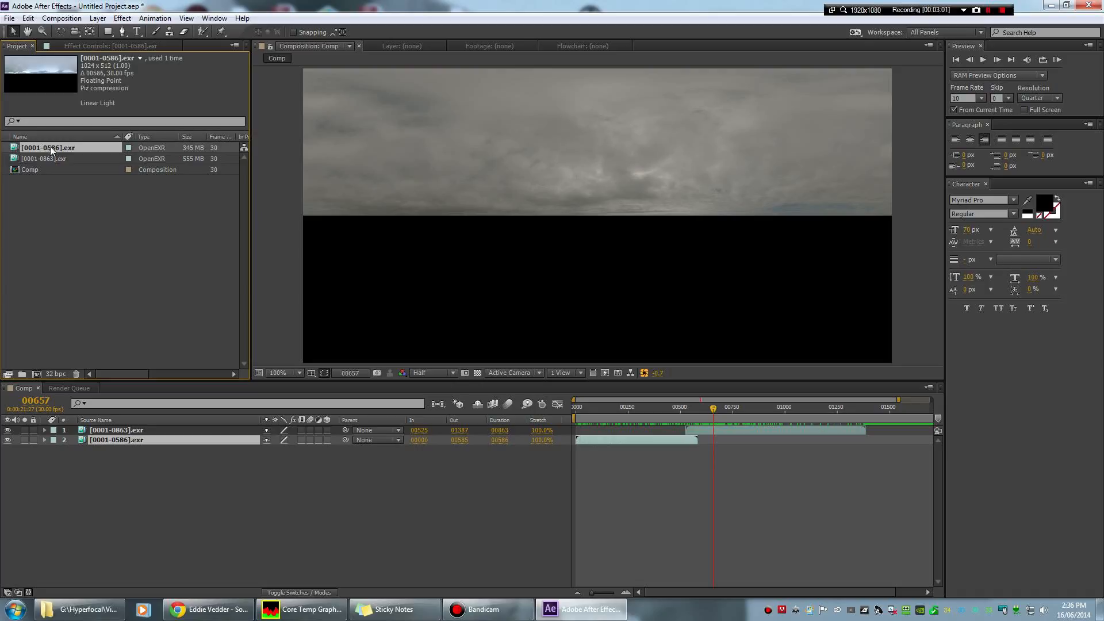
Reduce the composition's preview resolution to Quarter and set fast previews to Fast Draft.
{"action": "left_click", "coordinate": [419, 374]}
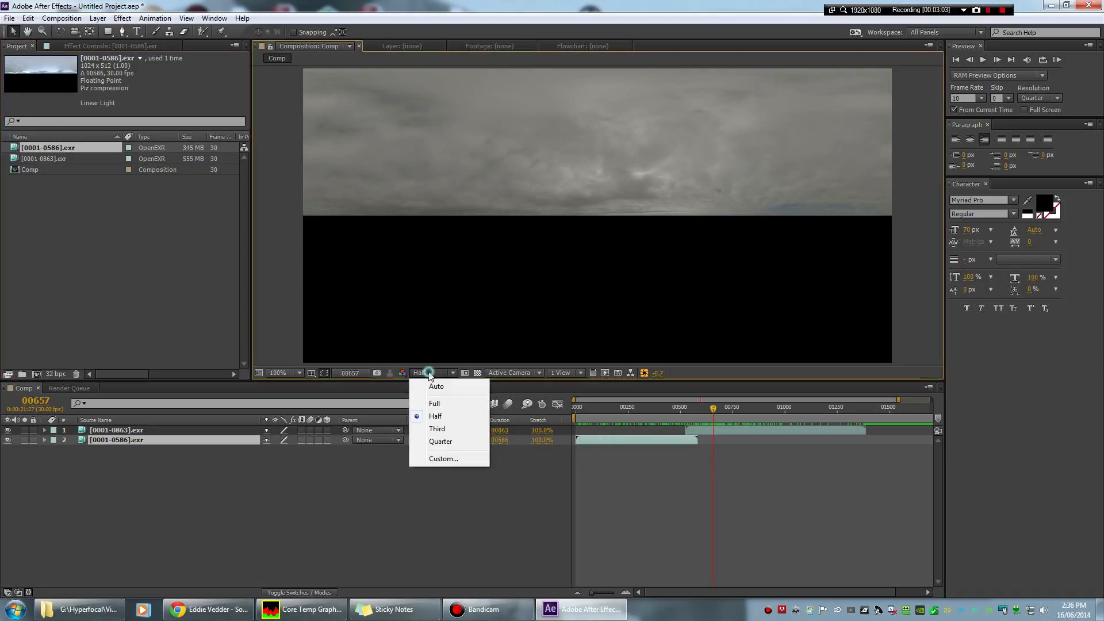
{"action": "left_click", "coordinate": [443, 442]}
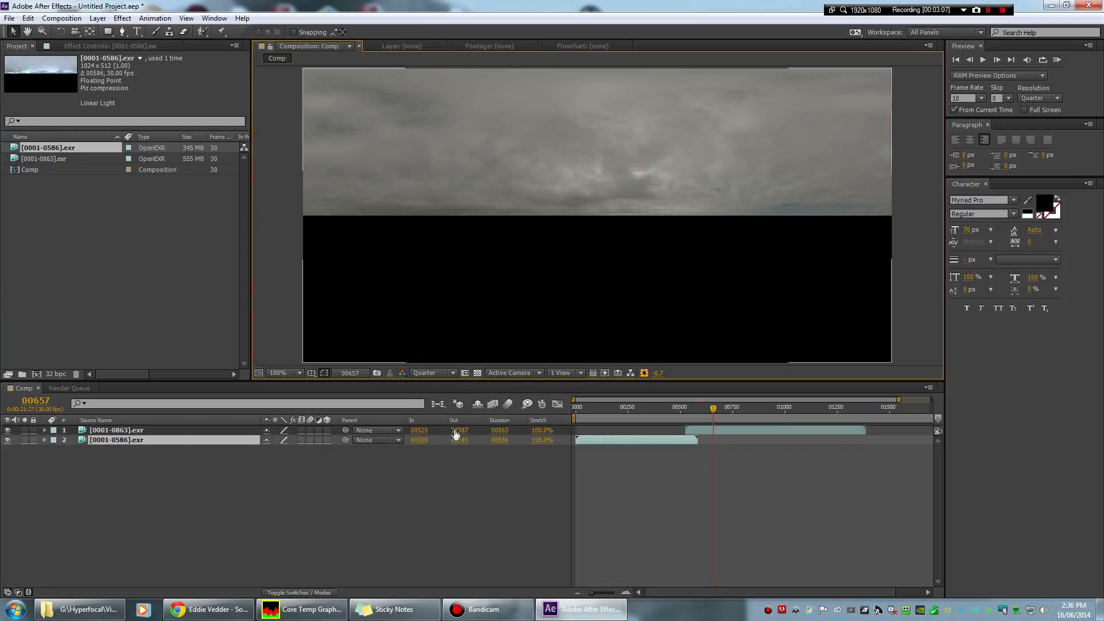
{"action": "left_click", "coordinate": [605, 373]}
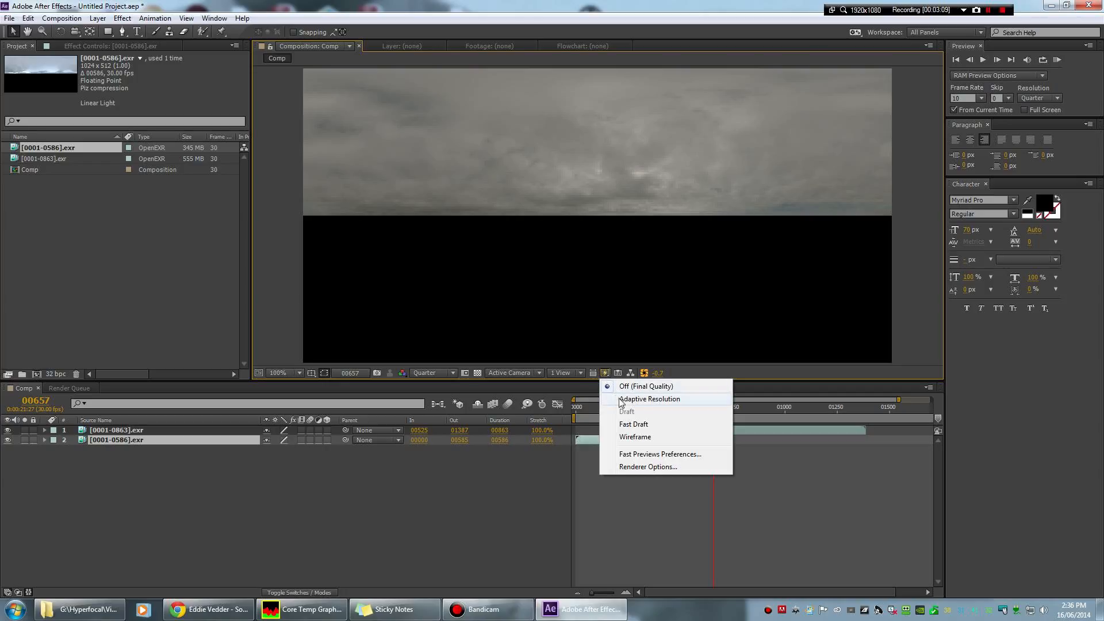
{"action": "left_click", "coordinate": [642, 424]}
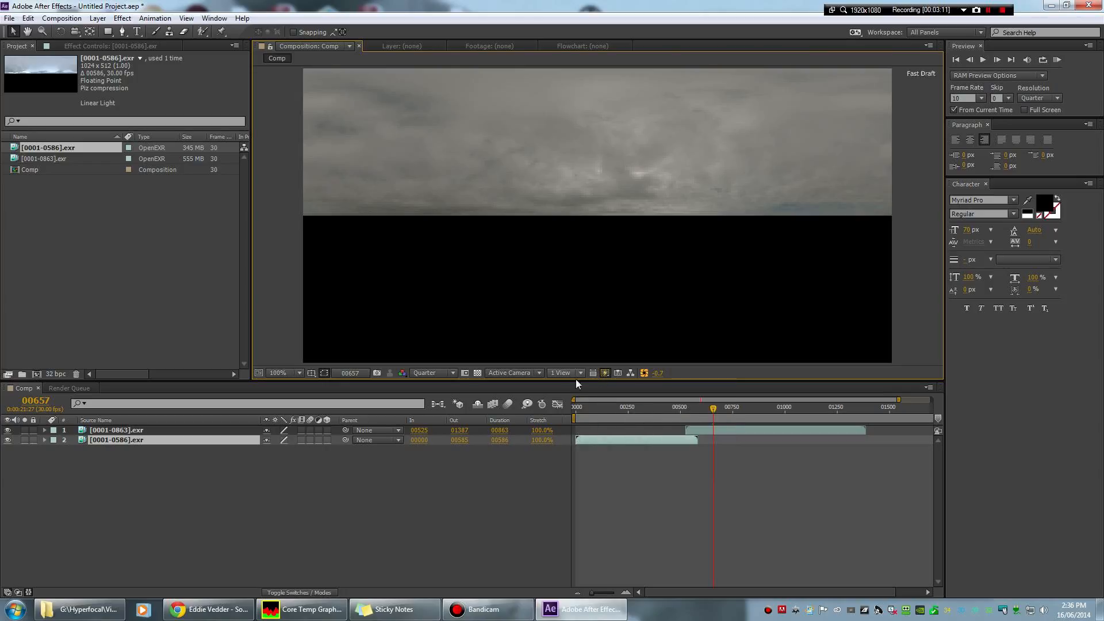
Play back part of the [0001-0586].exr sequence from about frame 280 to check its motion.
{"action": "left_click", "coordinate": [637, 407]}
{"action": "key", "text": "space"}
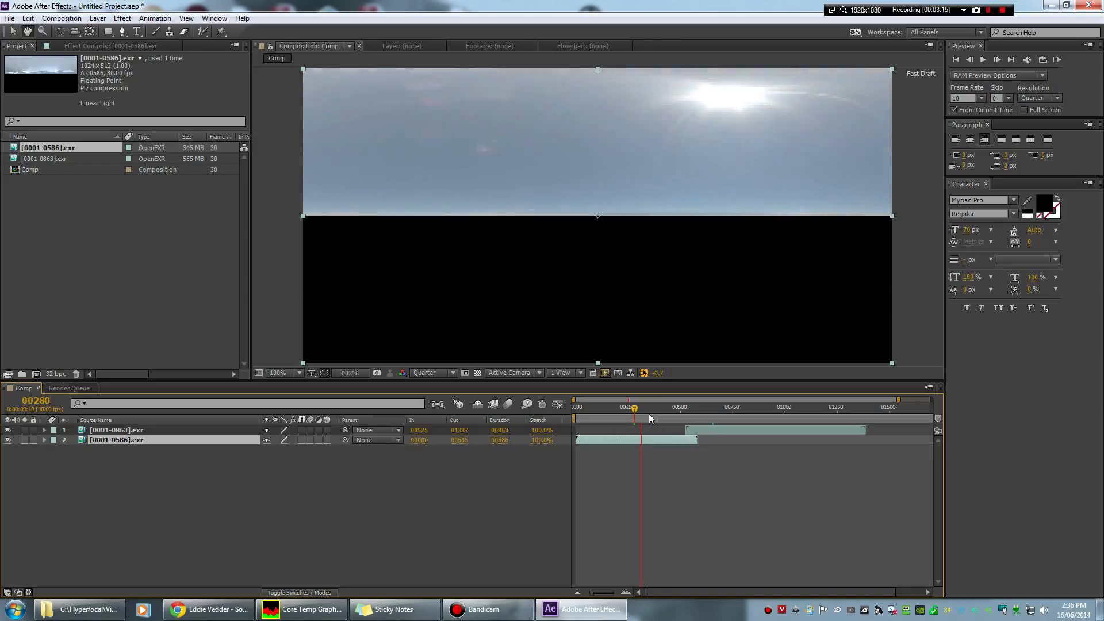
{"action": "key", "text": "space"}
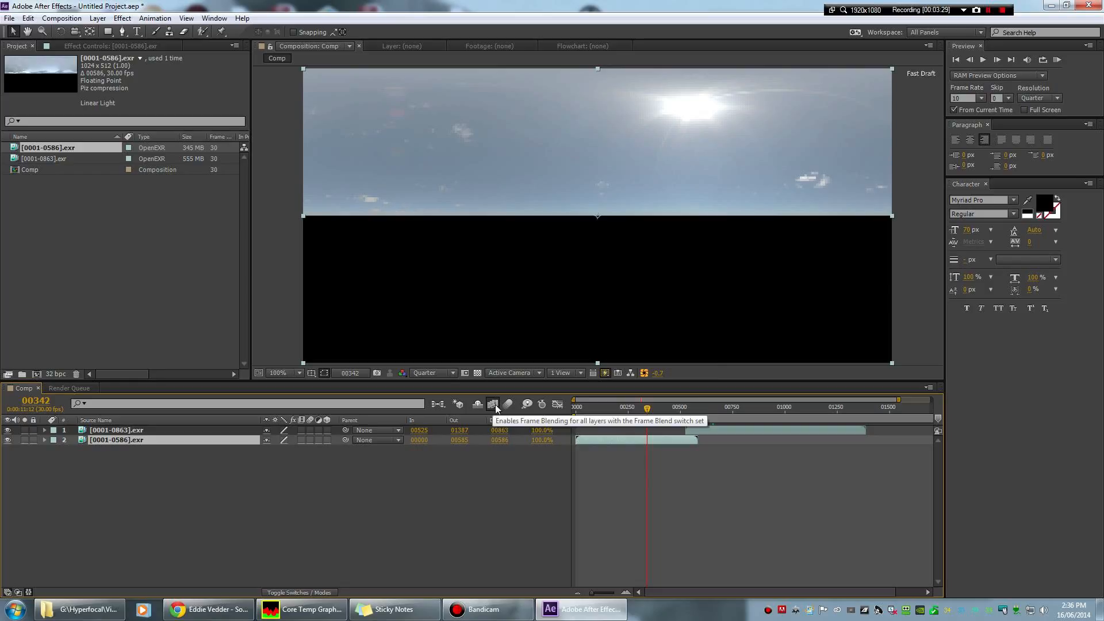
Enable time remapping on the [0001-0586].exr layer.
{"action": "right_click", "coordinate": [135, 440]}
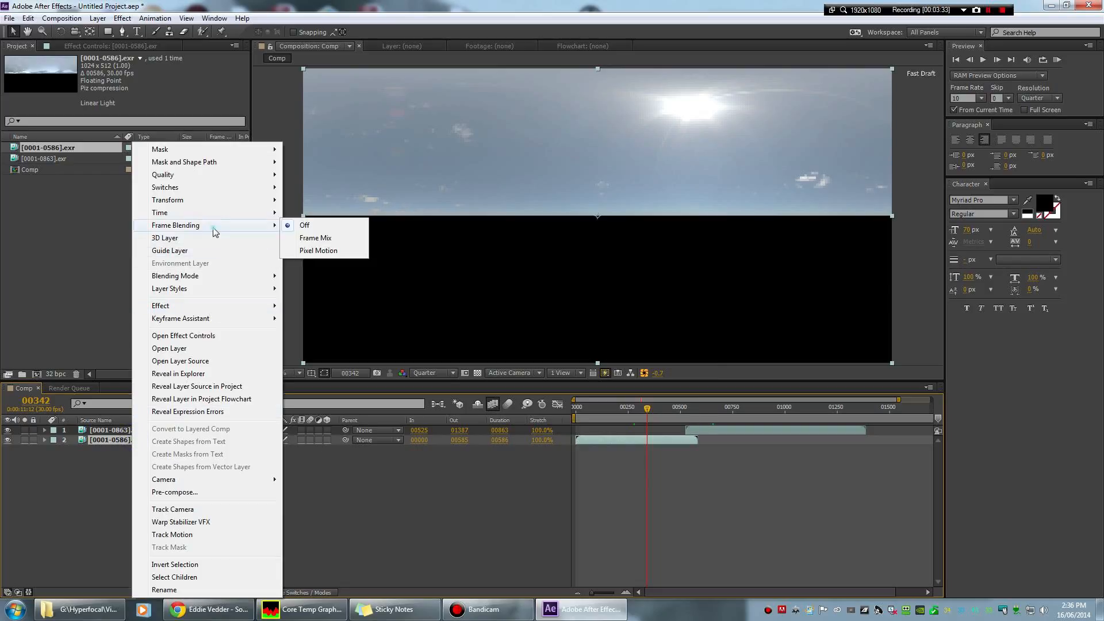
{"action": "mouse_move", "coordinate": [217, 216]}
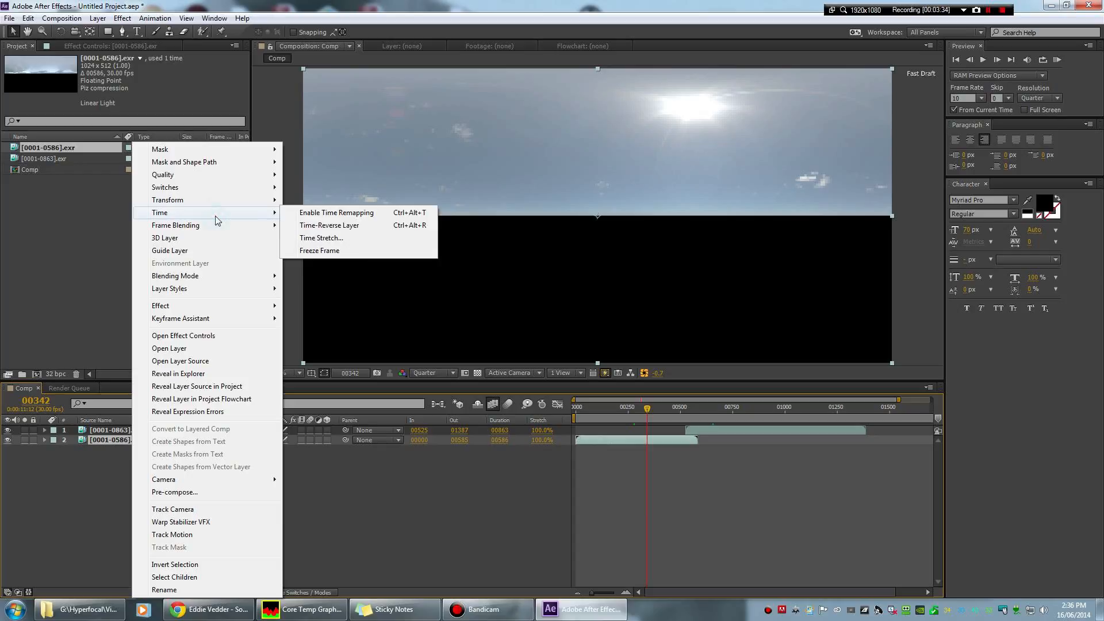
{"action": "left_click", "coordinate": [320, 214]}
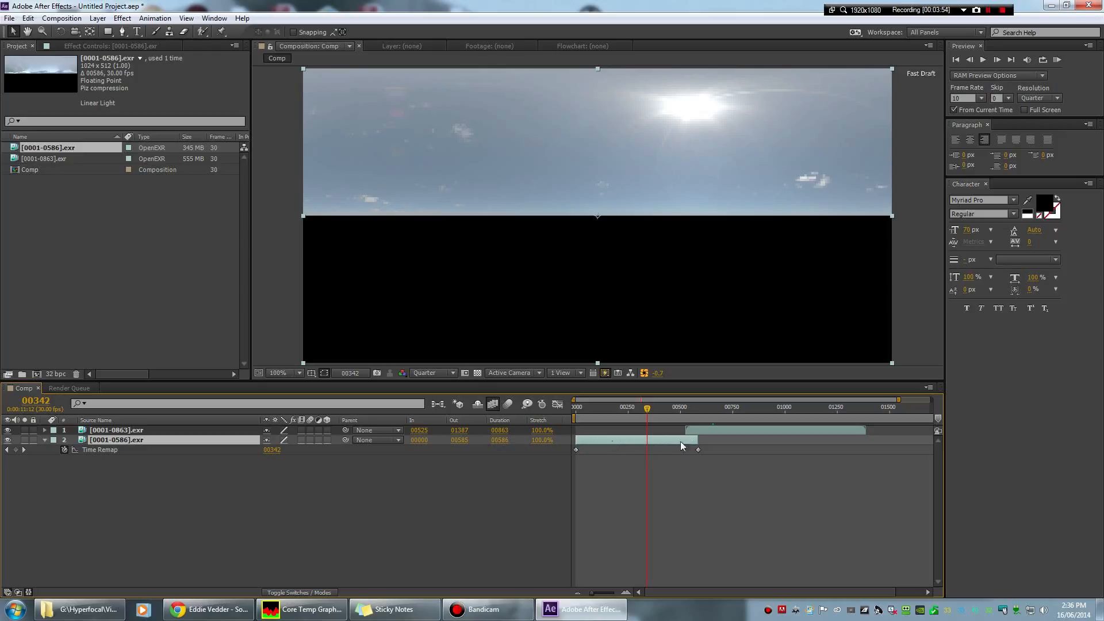
Set the [0001-0586].exr layer's frame blending to Pixel Motion.
{"action": "right_click", "coordinate": [159, 444]}
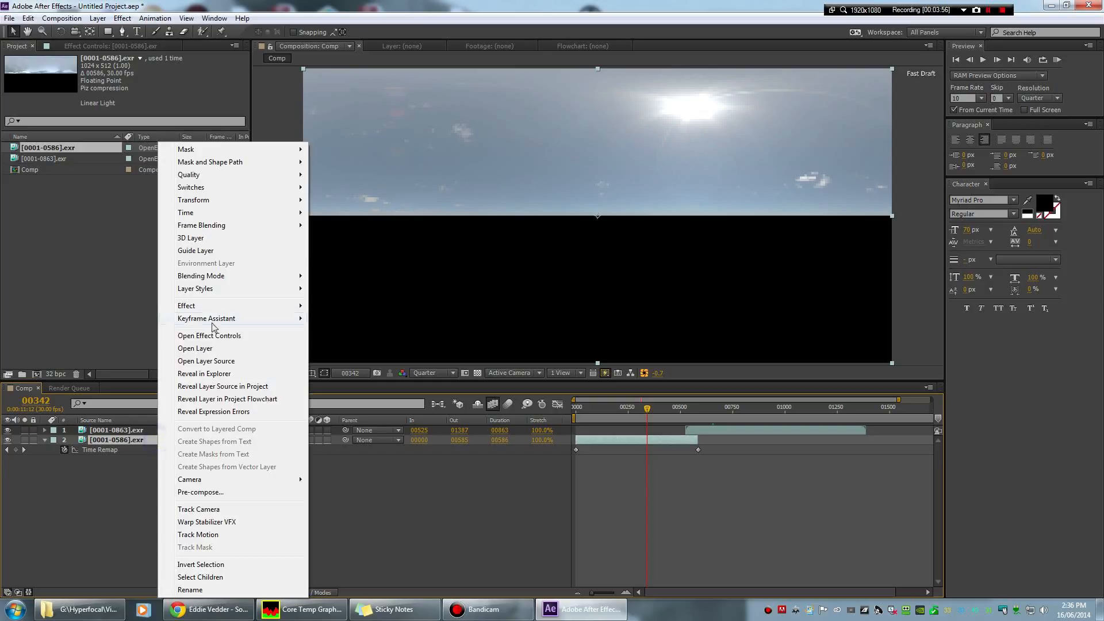
{"action": "mouse_move", "coordinate": [242, 218]}
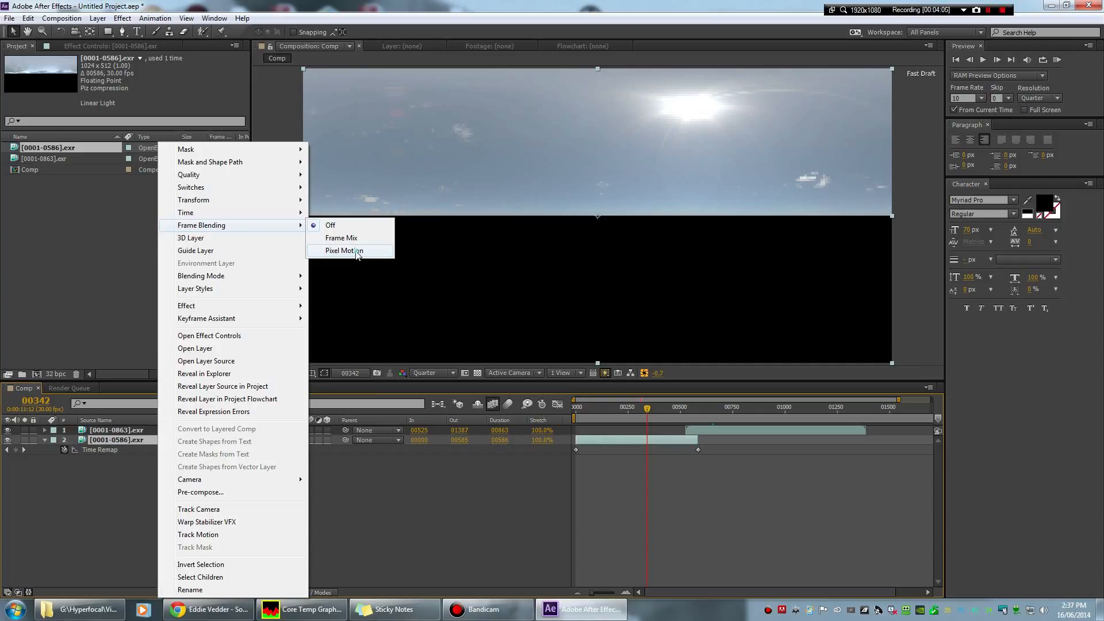
{"action": "left_click", "coordinate": [357, 252]}
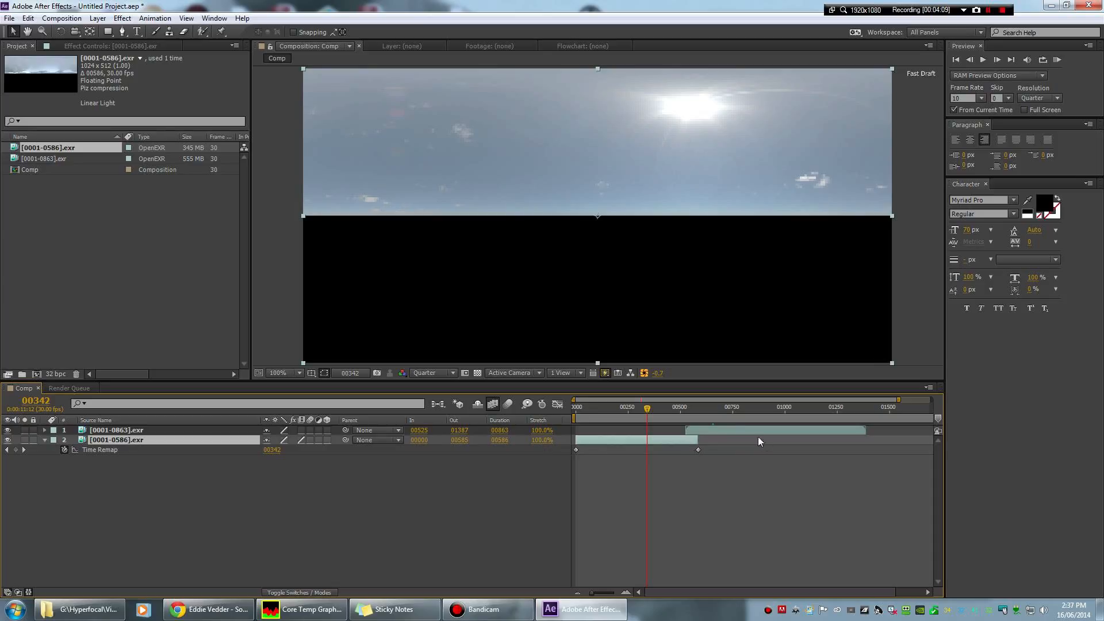
Move the [0001-0863].exr layer to start at frame 800, leaving a gap after the first sequence.
{"action": "left_click_drag", "start_coordinate": [739, 432], "coordinate": [796, 431]}
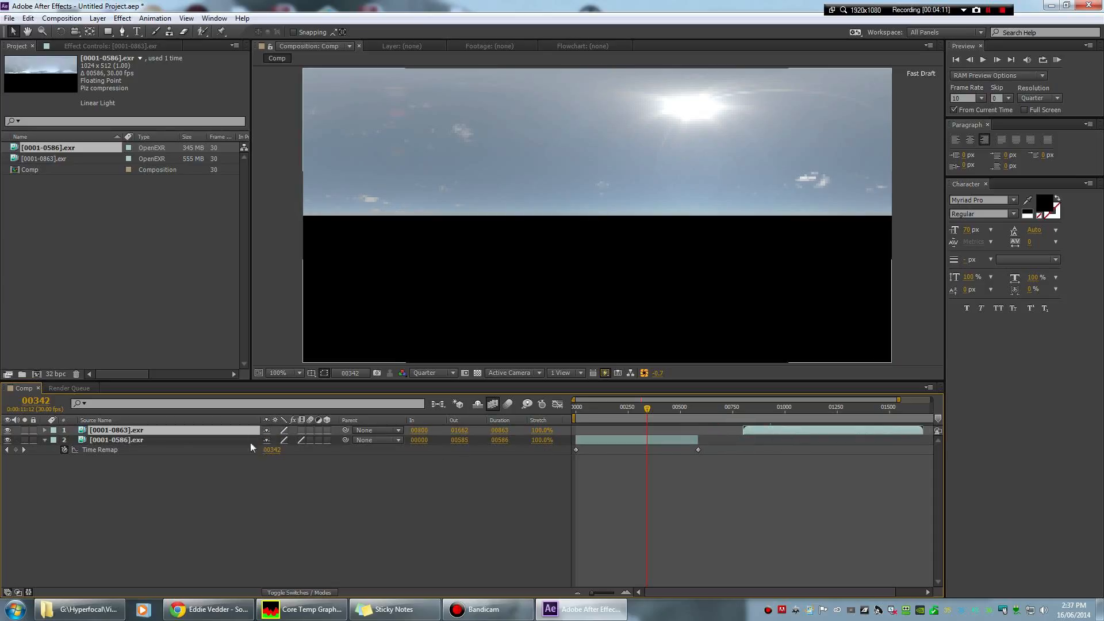
Set the [0001-0586].exr layer's frame blending to Frame Mix.
{"action": "left_click", "coordinate": [167, 440]}
{"action": "right_click", "coordinate": [166, 440]}
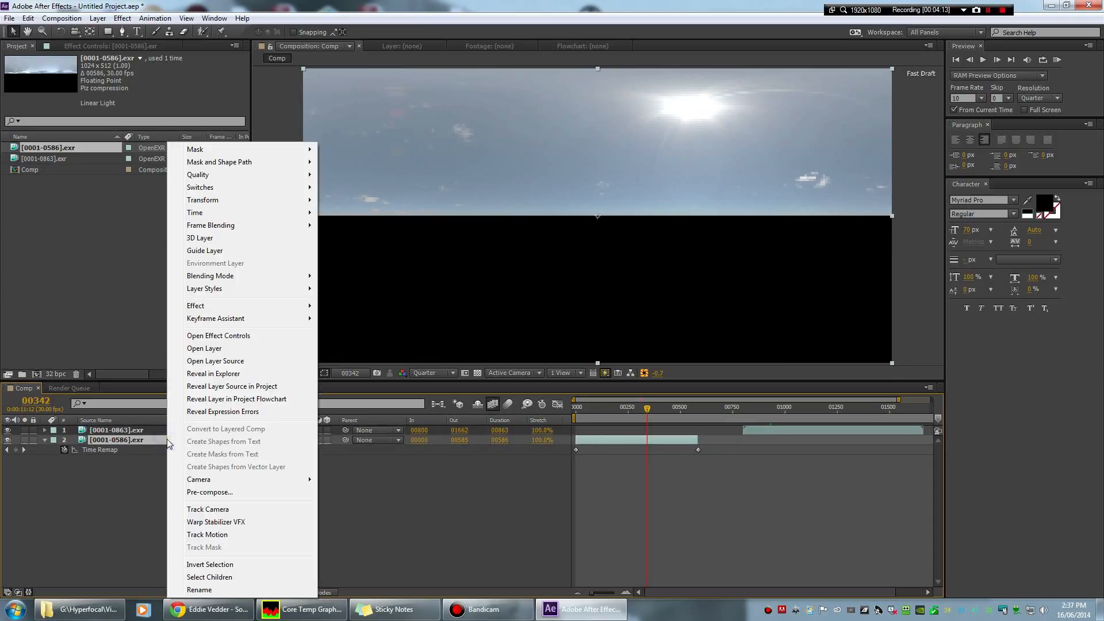
{"action": "mouse_move", "coordinate": [270, 232]}
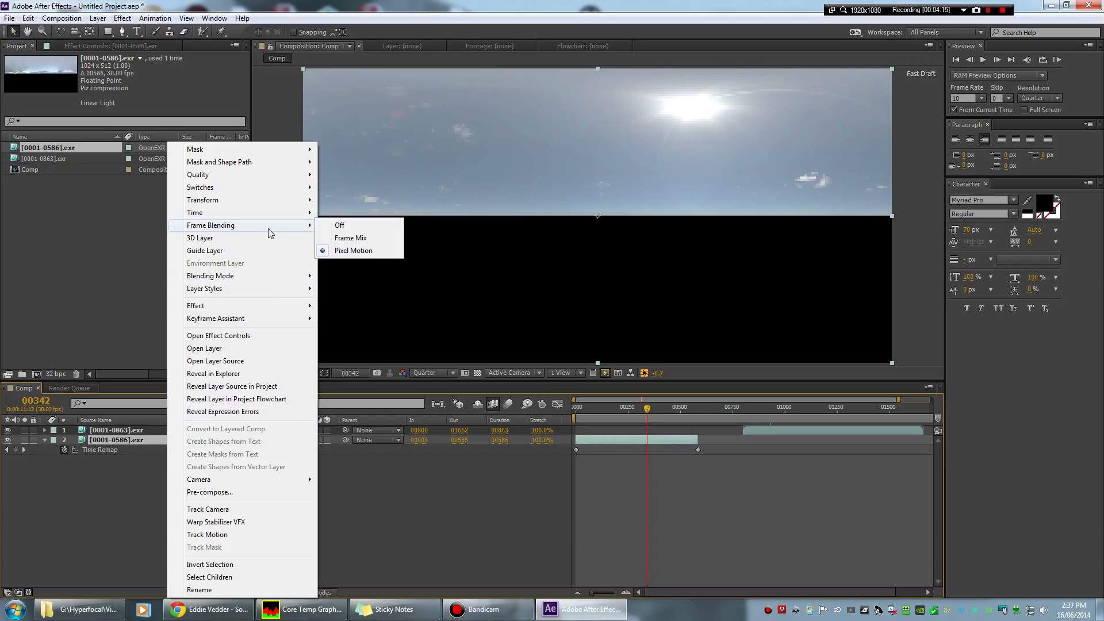
{"action": "left_click", "coordinate": [133, 442]}
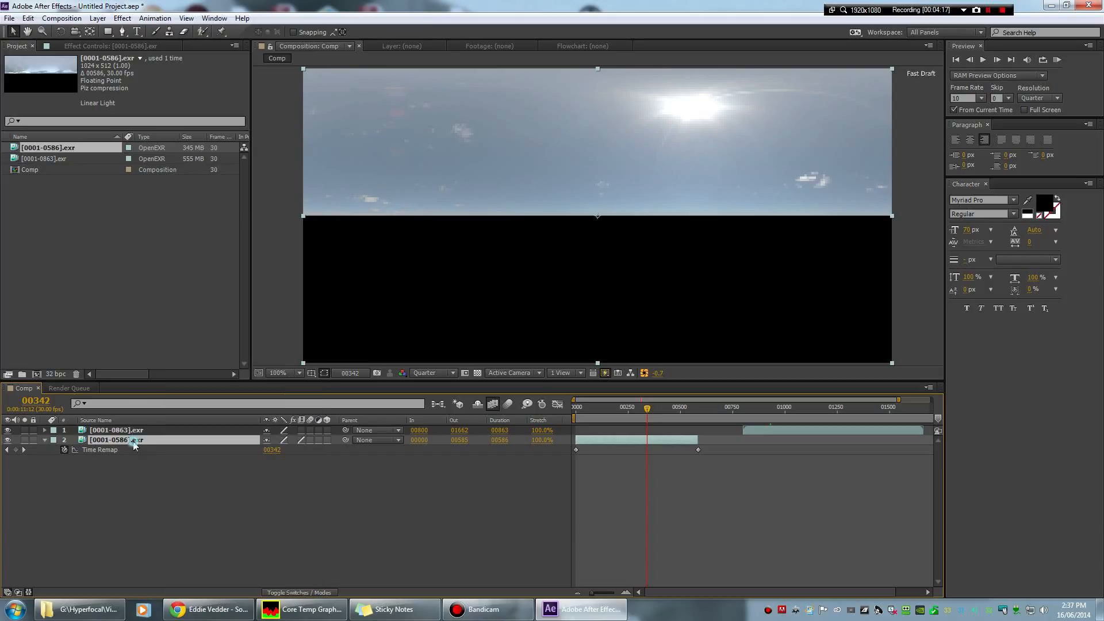
{"action": "right_click", "coordinate": [134, 441]}
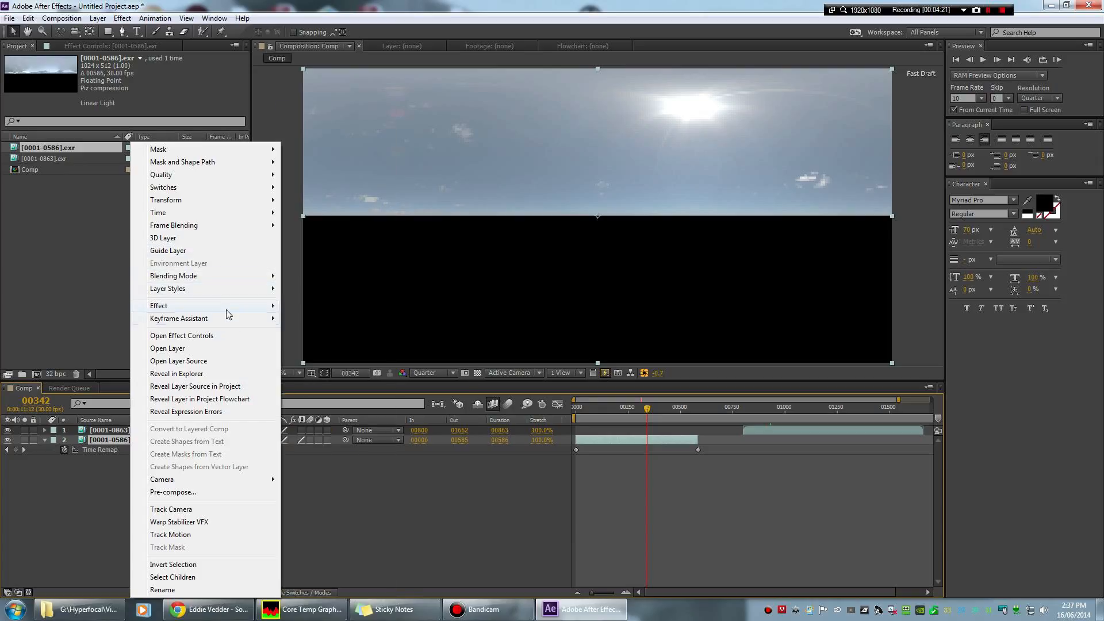
{"action": "mouse_move", "coordinate": [233, 225]}
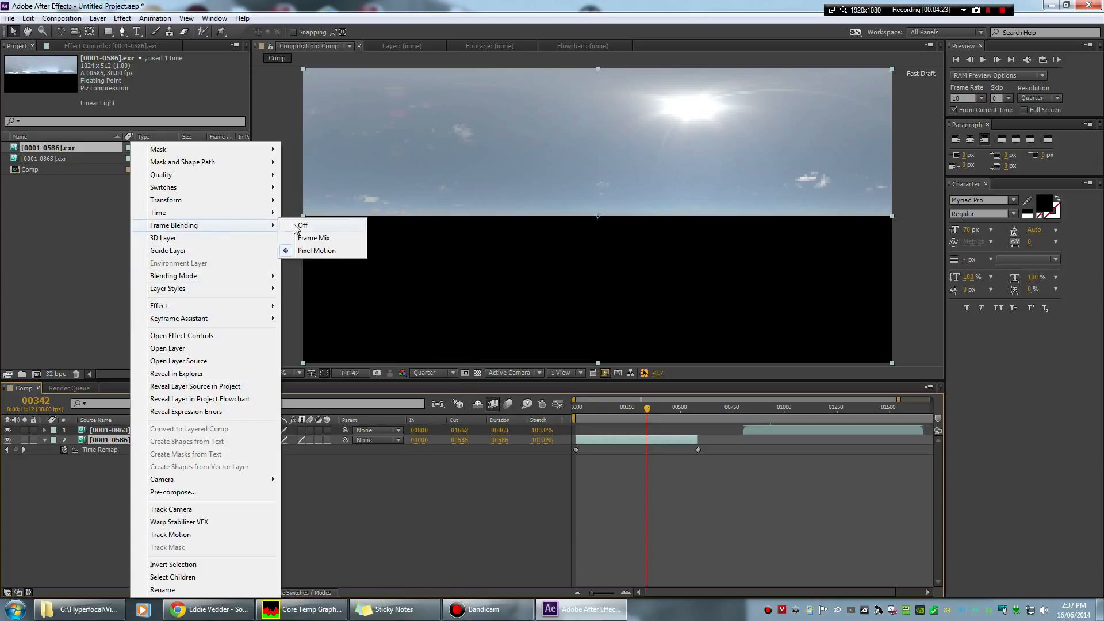
{"action": "left_click", "coordinate": [314, 238]}
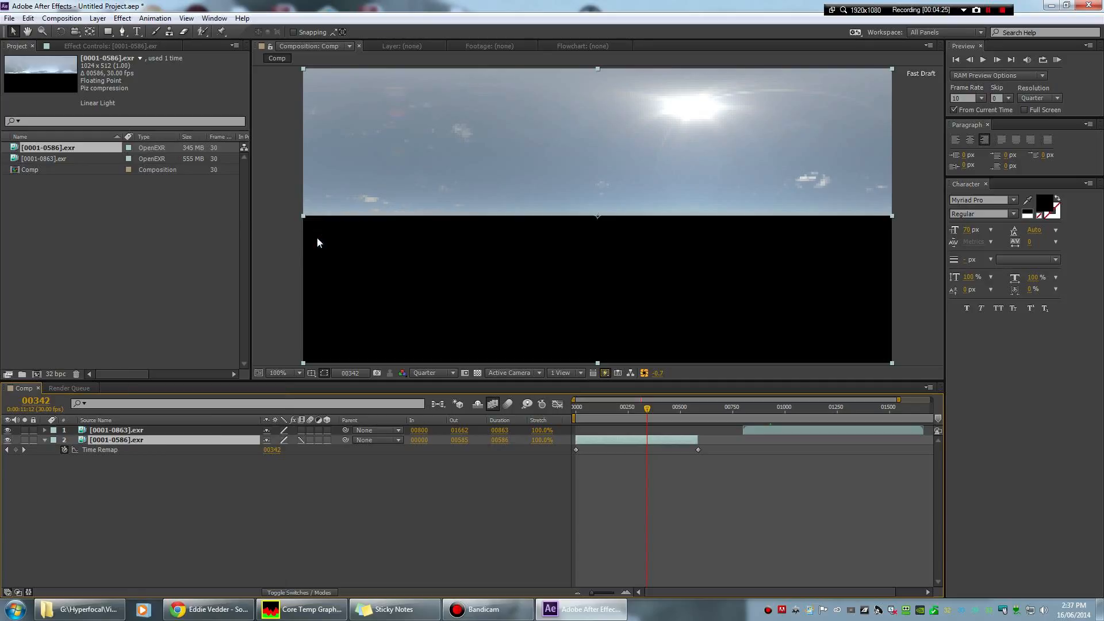
Time-stretch the [0001-0586].exr layer with a stretch factor of 200, keeping the layer in-point held in place.
{"action": "right_click", "coordinate": [141, 440]}
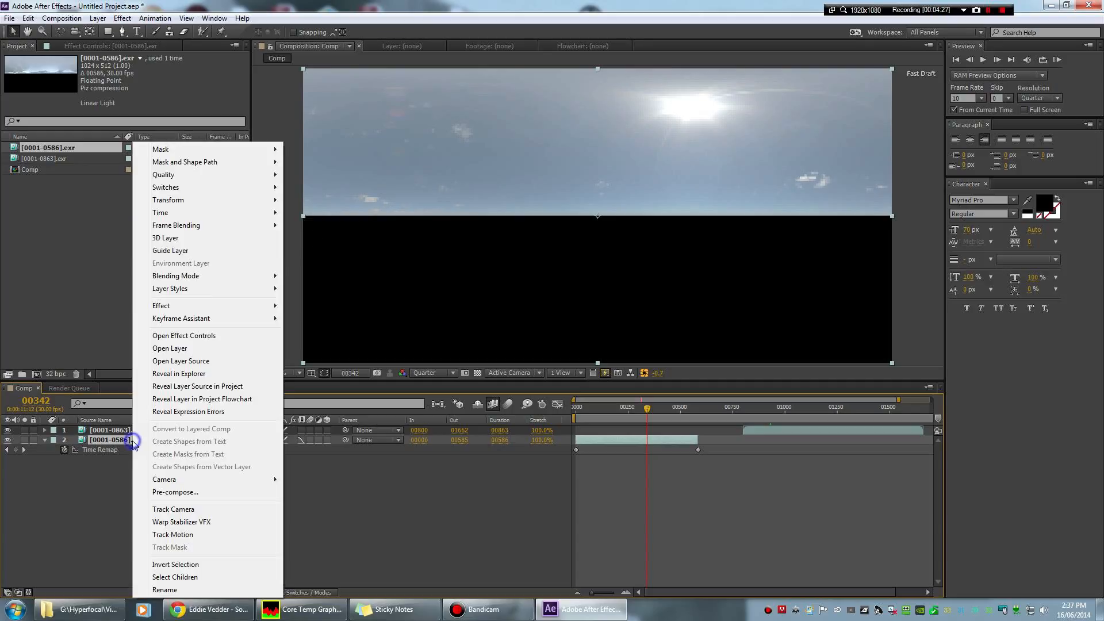
{"action": "mouse_move", "coordinate": [229, 226]}
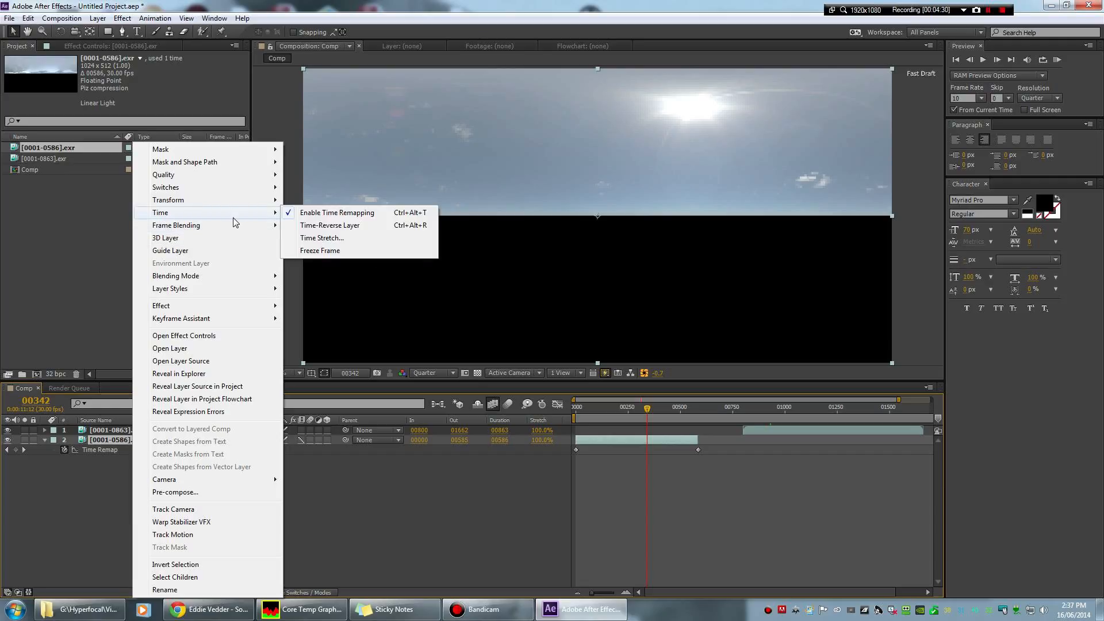
{"action": "left_click", "coordinate": [329, 236]}
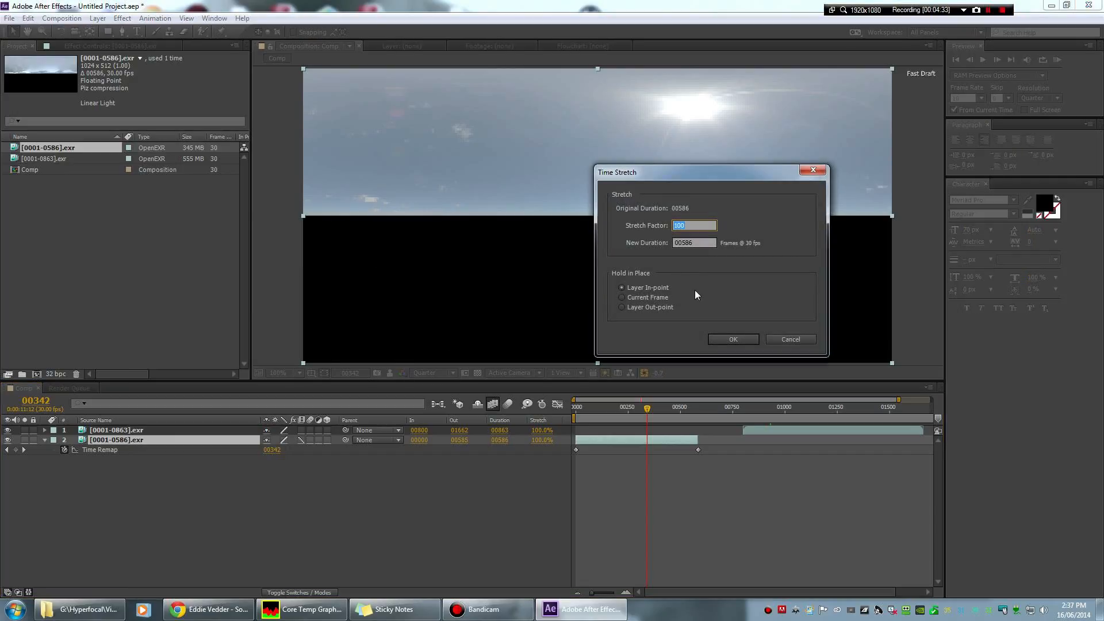
{"action": "type", "text": "200"}
{"action": "left_click", "coordinate": [733, 340]}
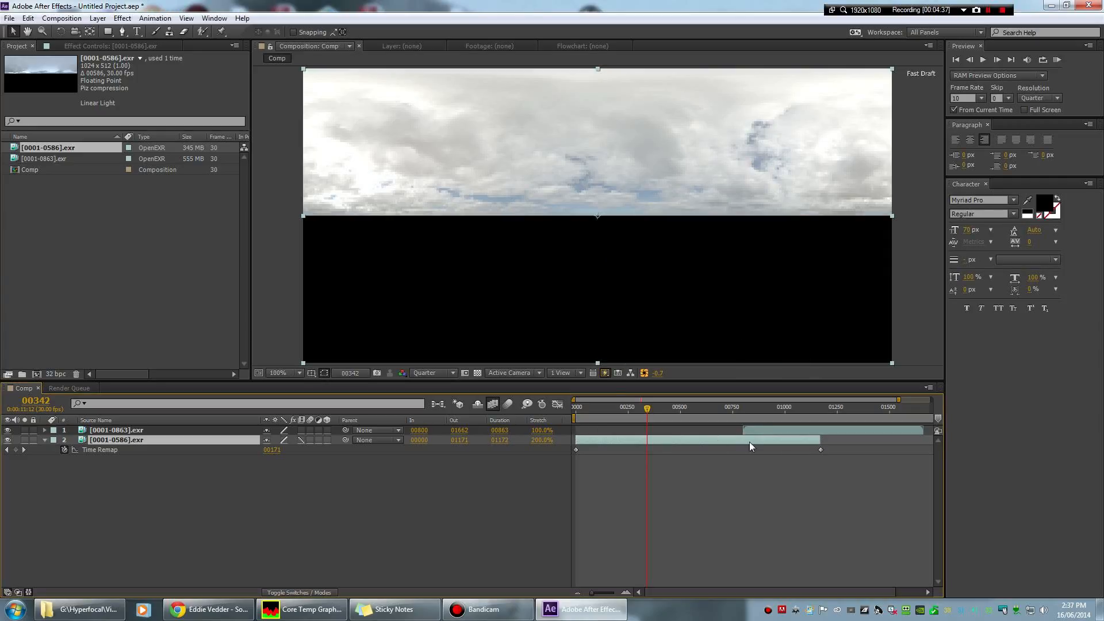
Go to frame 509 and set the composition preview resolution to Full for a close-up of the clouds.
{"action": "left_click_drag", "start_coordinate": [596, 407], "coordinate": [682, 416]}
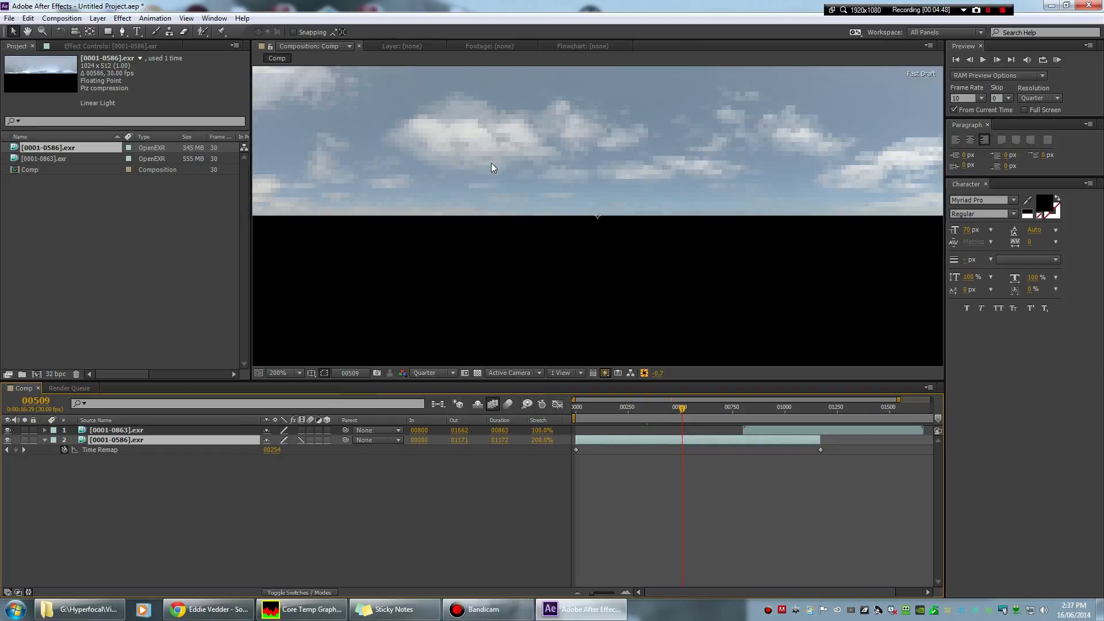
{"action": "scroll", "coordinate": [539, 151], "scroll_direction": "up", "scroll_amount": 1}
{"action": "left_click", "coordinate": [434, 372]}
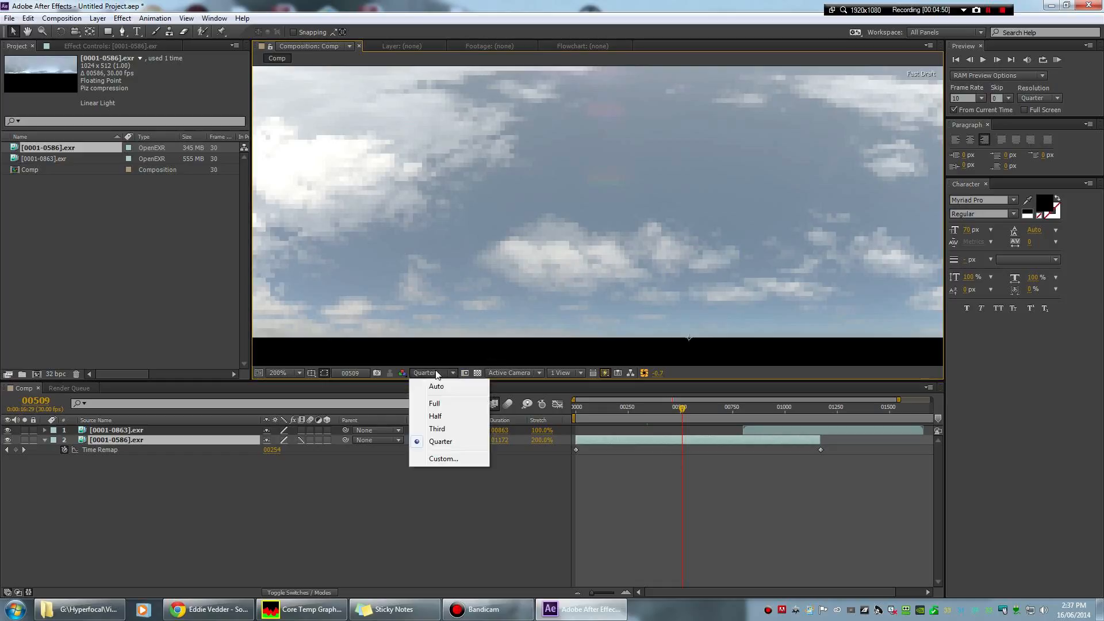
{"action": "left_click", "coordinate": [441, 405]}
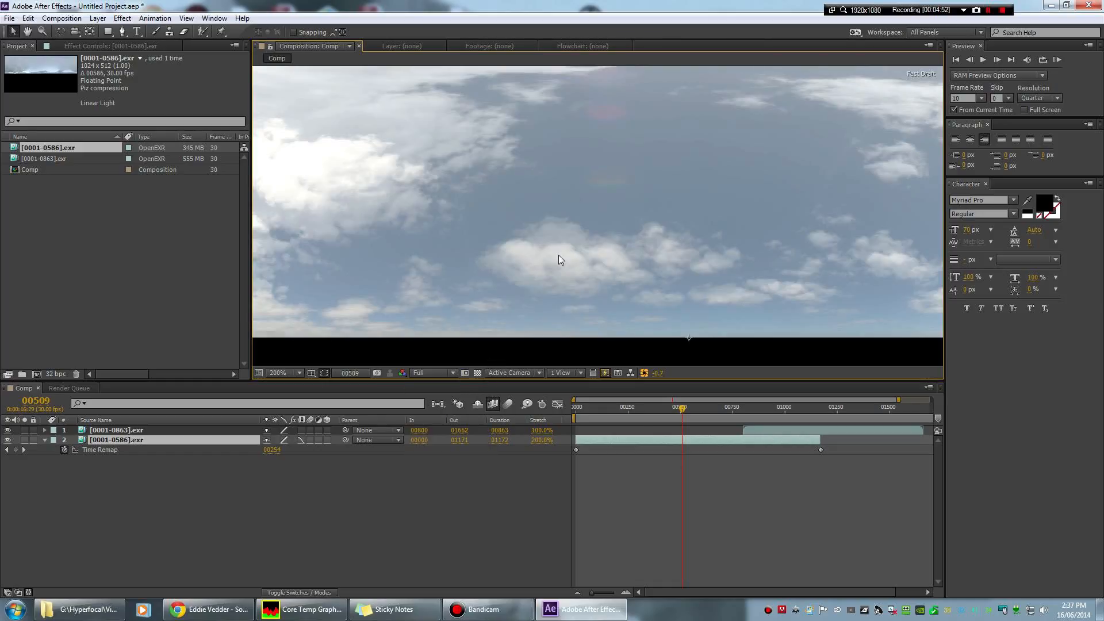
Step back and forth between frames 508 and 510 to compare the blended in-between frame with its neighbours.
{"action": "left_click", "coordinate": [970, 60]}
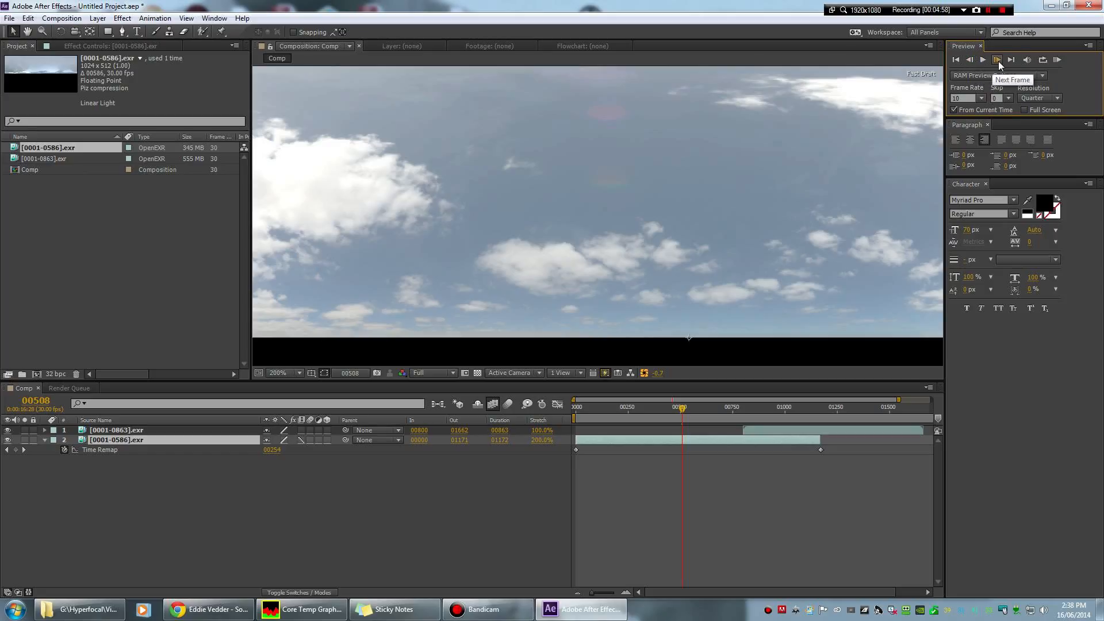
{"action": "left_click", "coordinate": [998, 60]}
{"action": "left_click", "coordinate": [998, 60]}
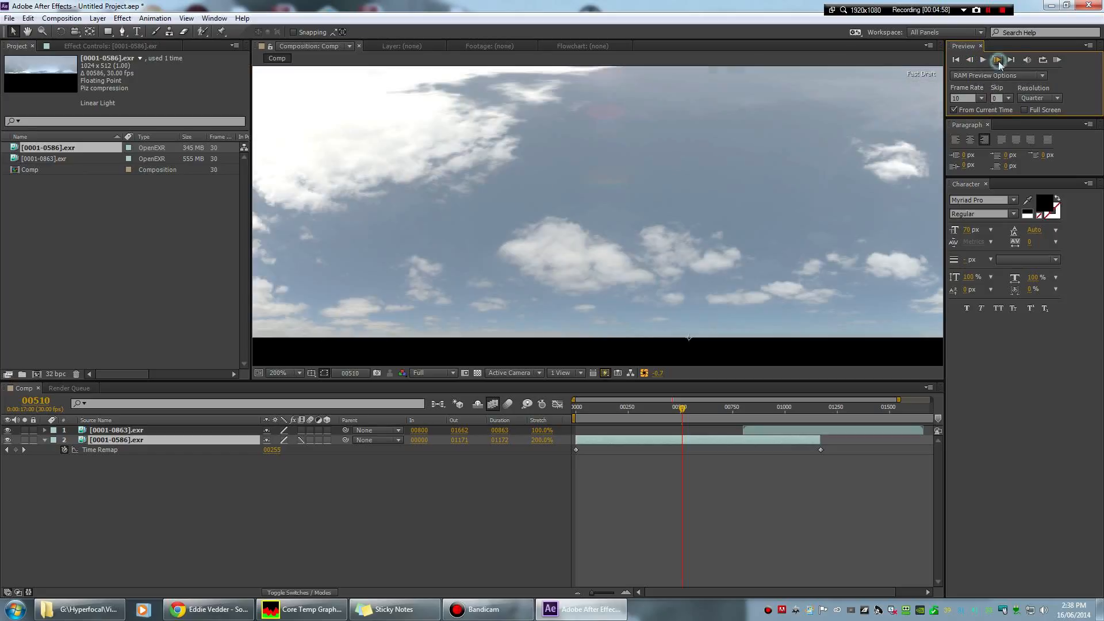
{"action": "left_click", "coordinate": [969, 61]}
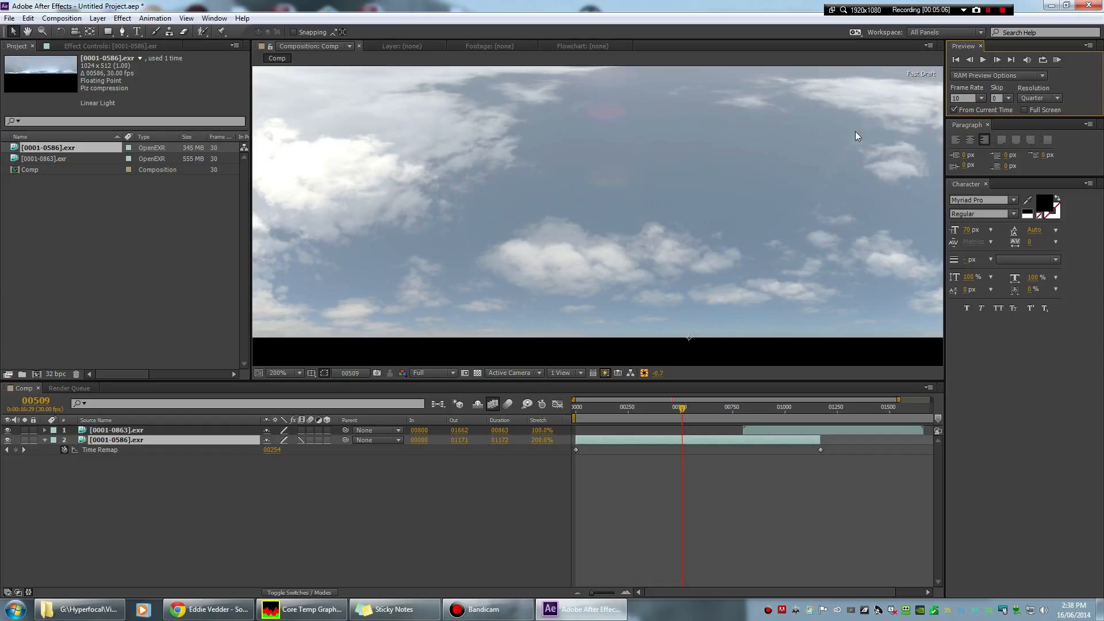
{"action": "left_click", "coordinate": [970, 60]}
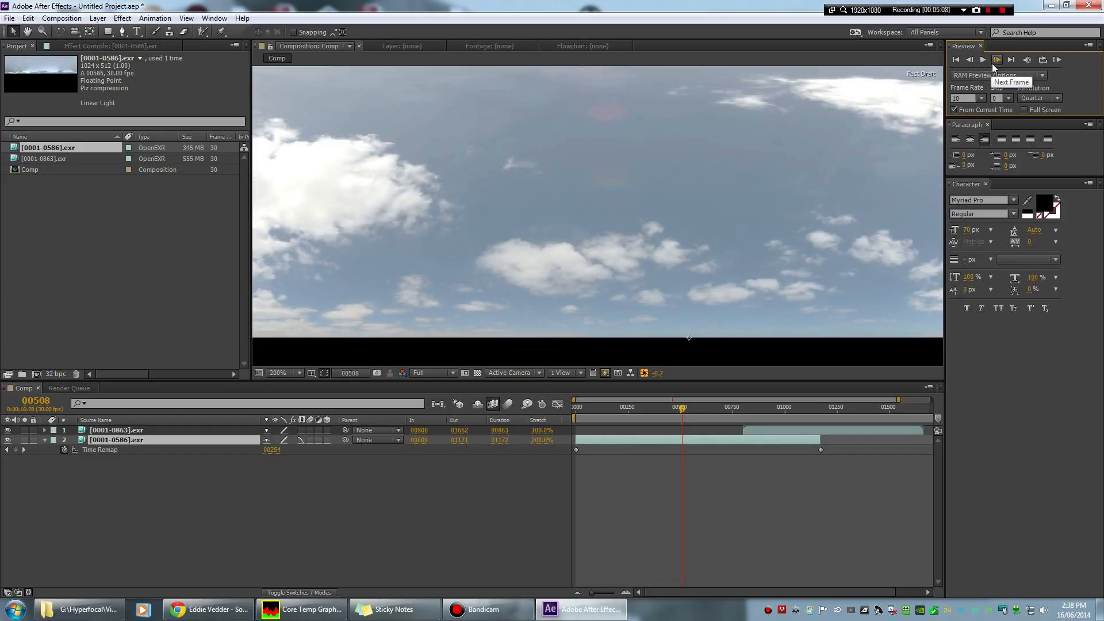
{"action": "left_click", "coordinate": [995, 62]}
{"action": "left_click", "coordinate": [995, 62]}
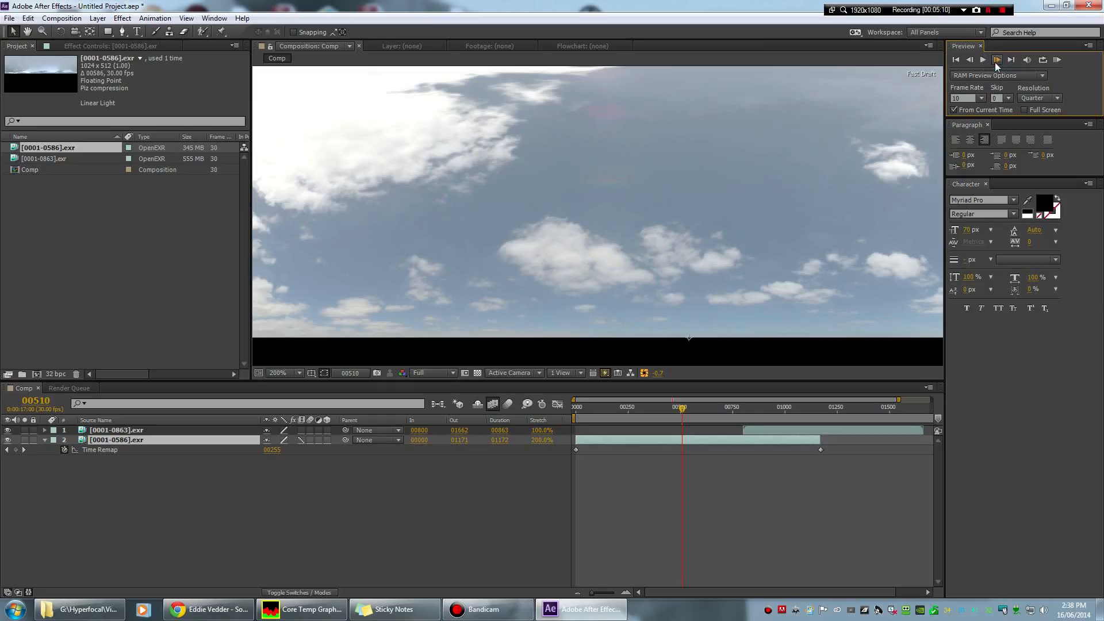
{"action": "left_click", "coordinate": [970, 61]}
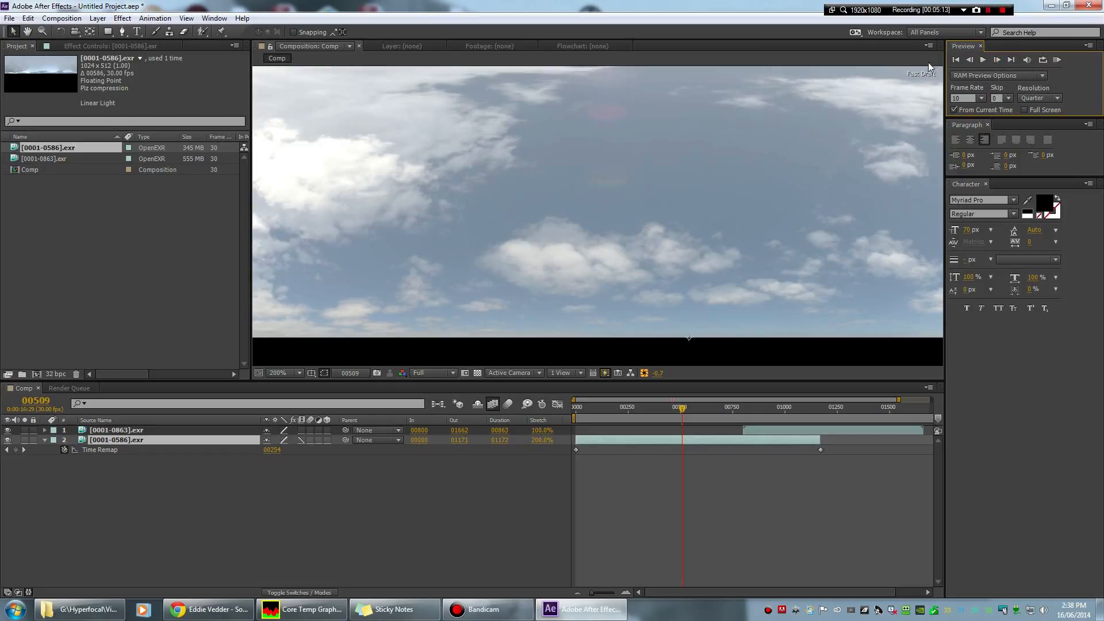
{"action": "left_click", "coordinate": [970, 59]}
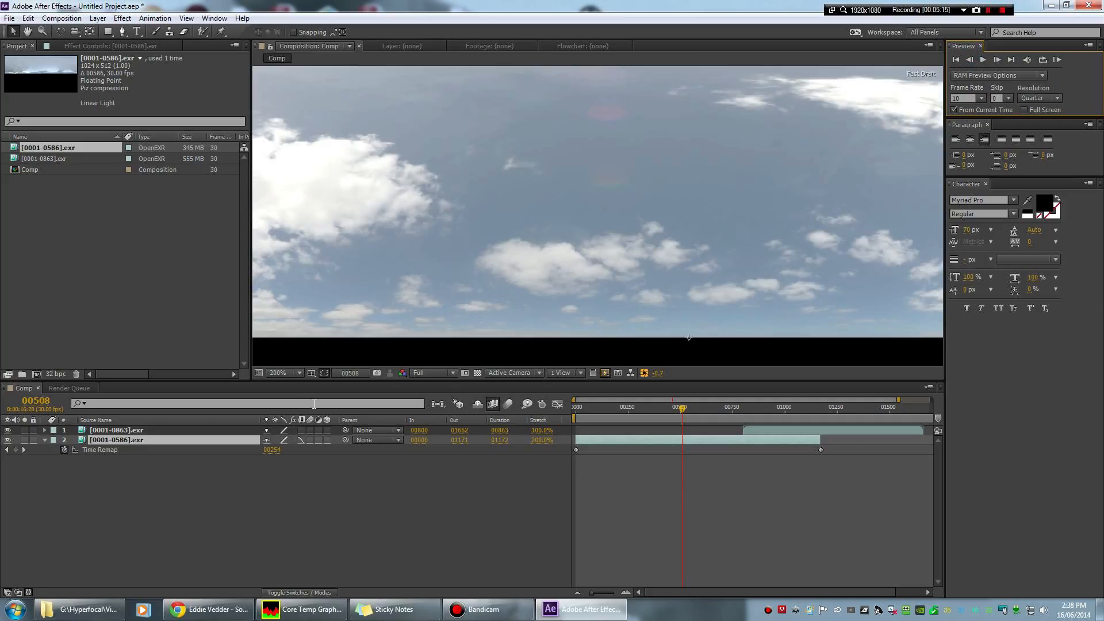
Turn off the Fast Draft preview mode and play back the frame-mixed sequence from around frame 532.
{"action": "key", "text": "space"}
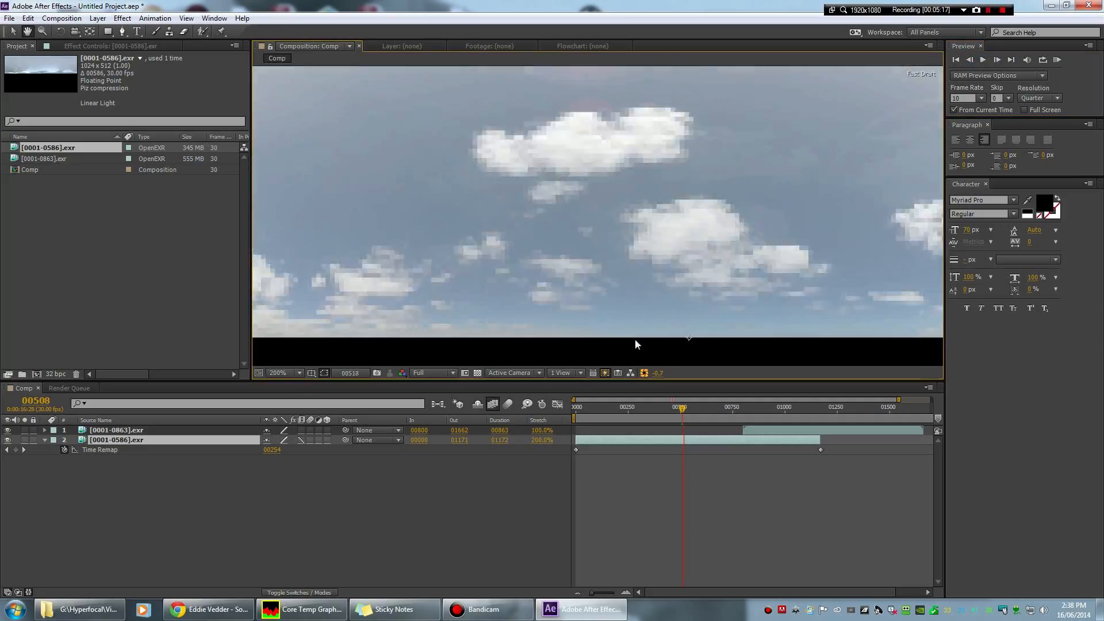
{"action": "key", "text": "space"}
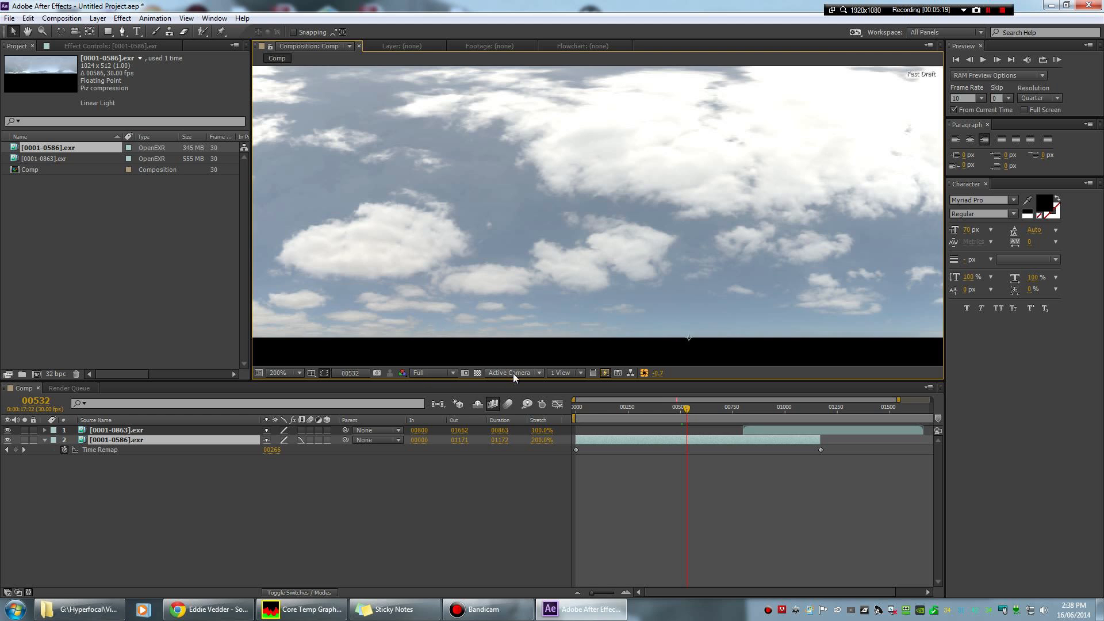
{"action": "left_click", "coordinate": [605, 373]}
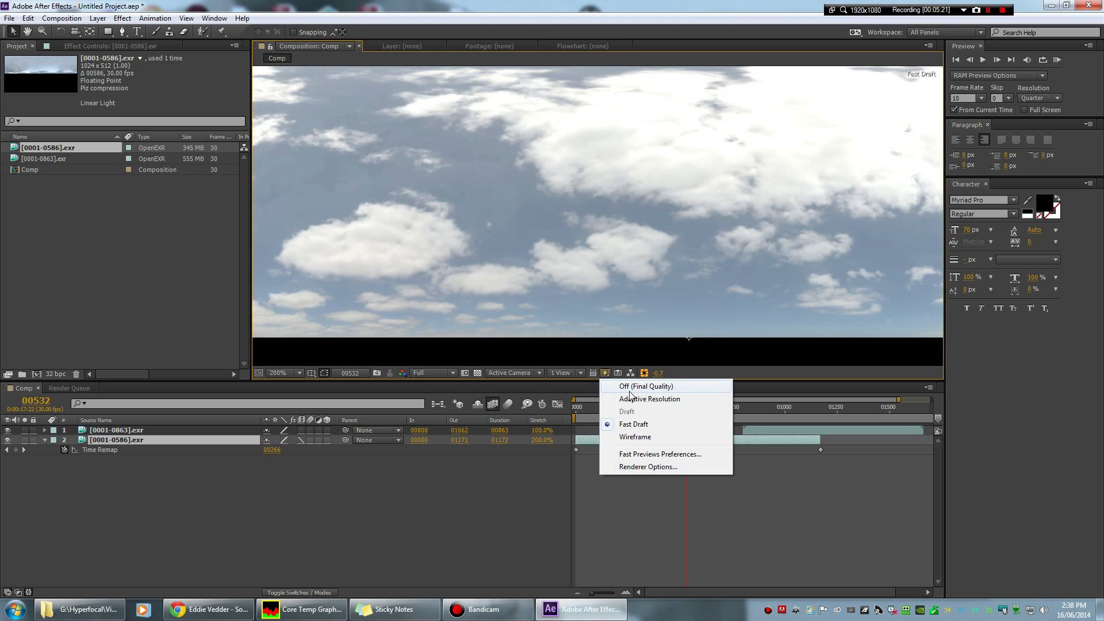
{"action": "left_click", "coordinate": [618, 398]}
{"action": "key", "text": "space"}
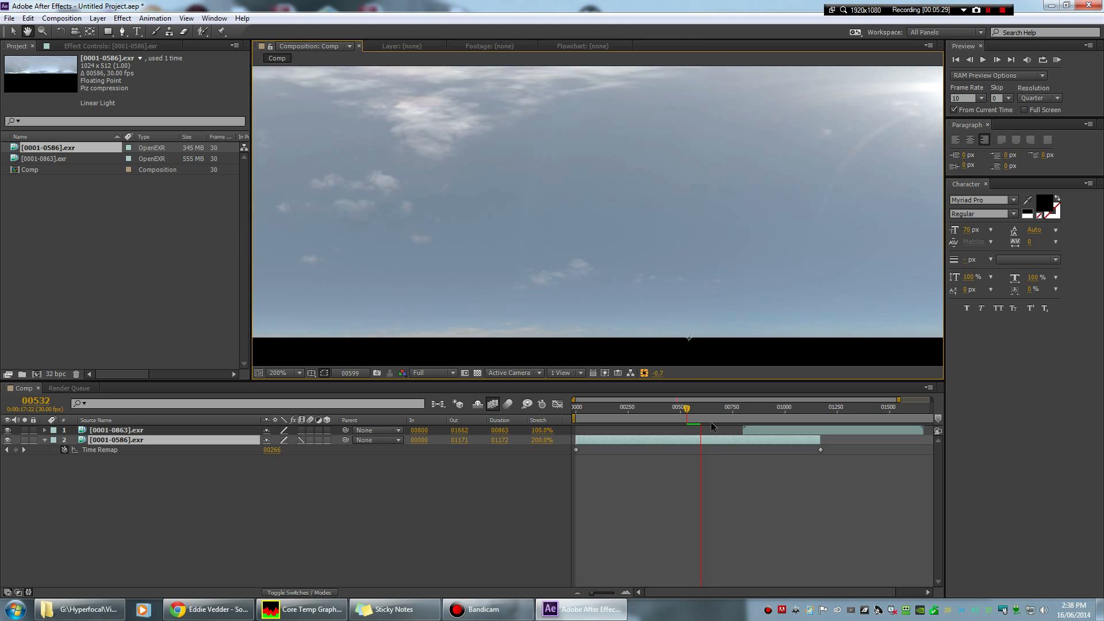
{"action": "key", "text": "space"}
{"action": "left_click", "coordinate": [688, 409]}
{"action": "key", "text": "space"}
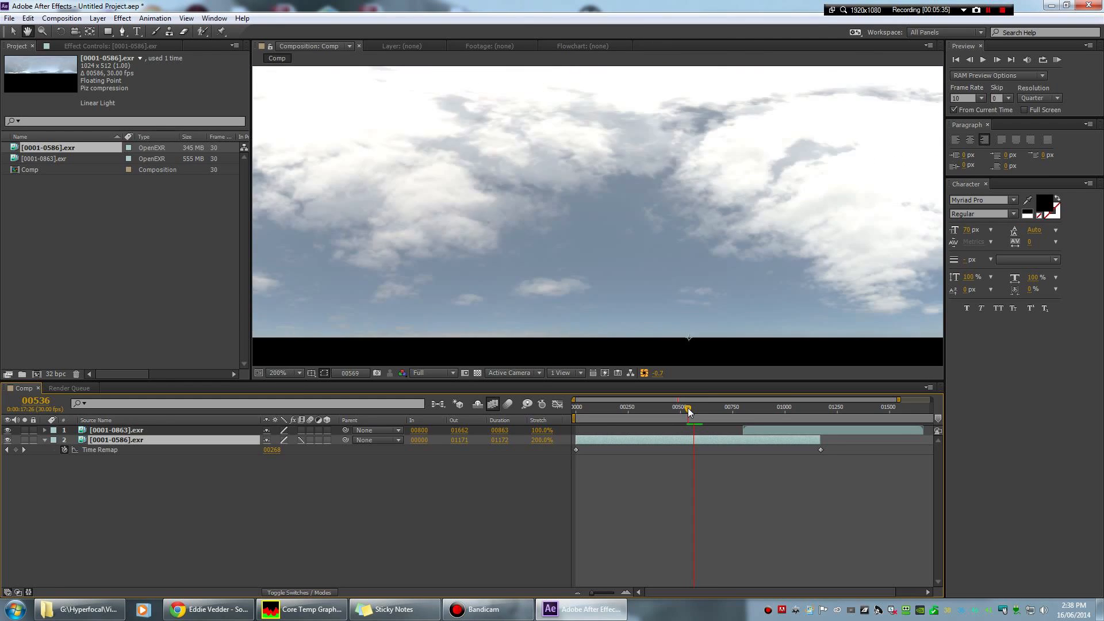
{"action": "key", "text": "space"}
Set the stretched [0001-0586].exr layer's frame blending to Pixel Motion.
{"action": "right_click", "coordinate": [125, 440]}
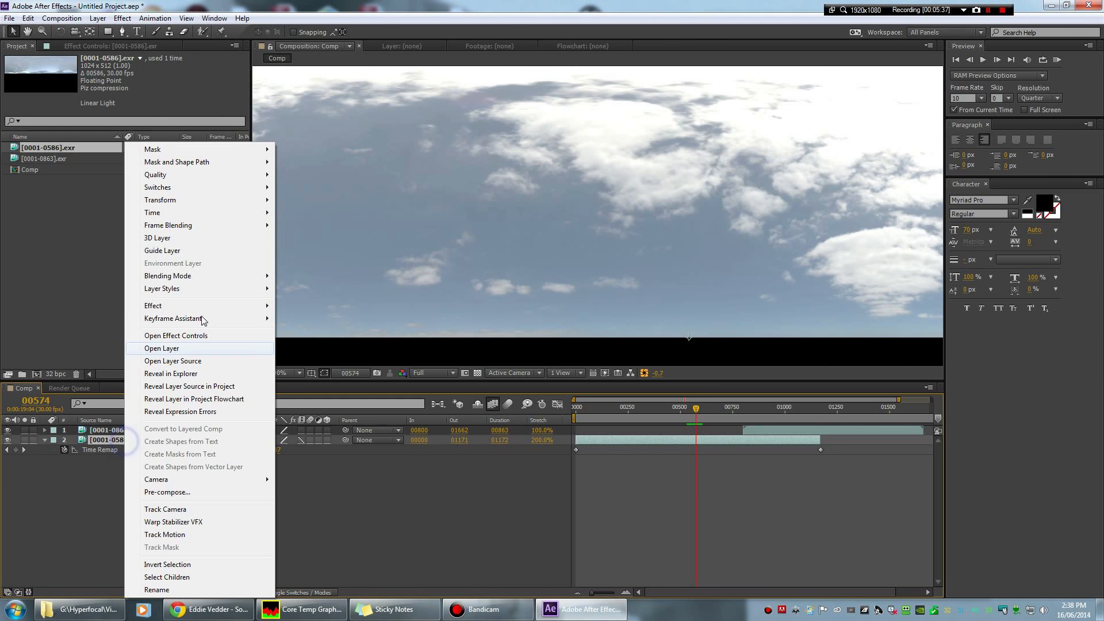
{"action": "mouse_move", "coordinate": [219, 276]}
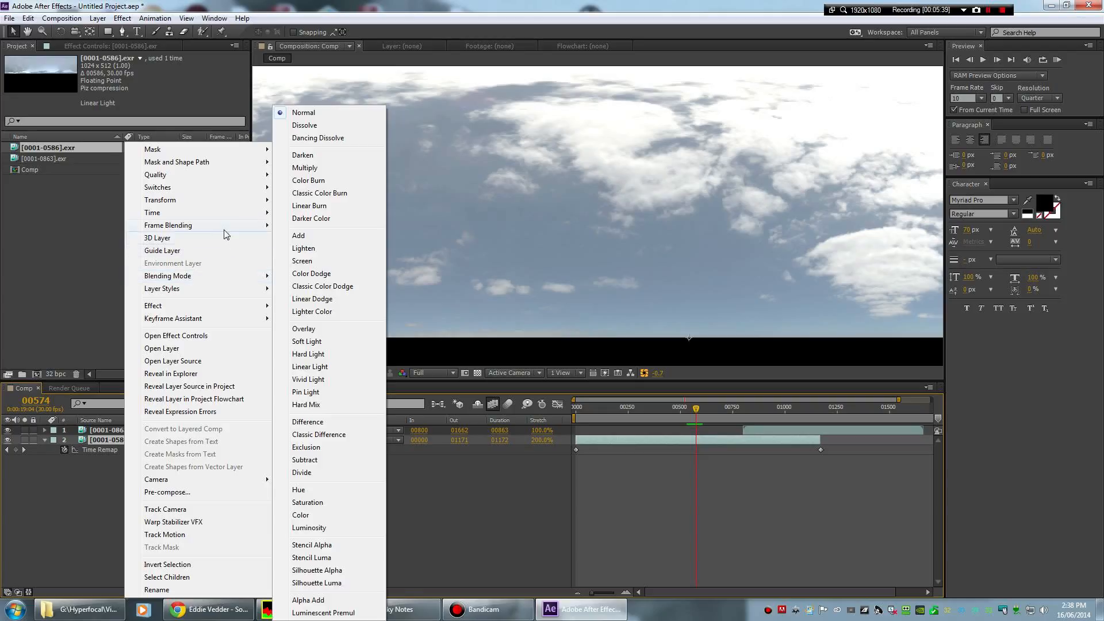
{"action": "mouse_move", "coordinate": [229, 227]}
{"action": "left_click", "coordinate": [313, 250]}
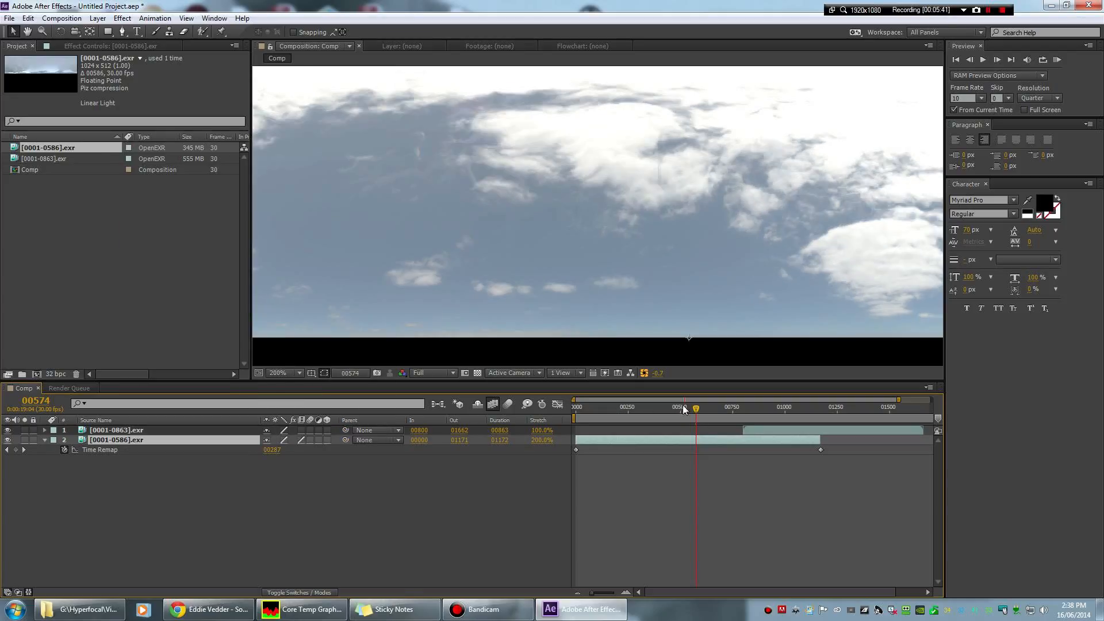
Play back the Pixel Motion result from frame 574 and again from frame 291 to check the interpolated clouds.
{"action": "key", "text": "space"}
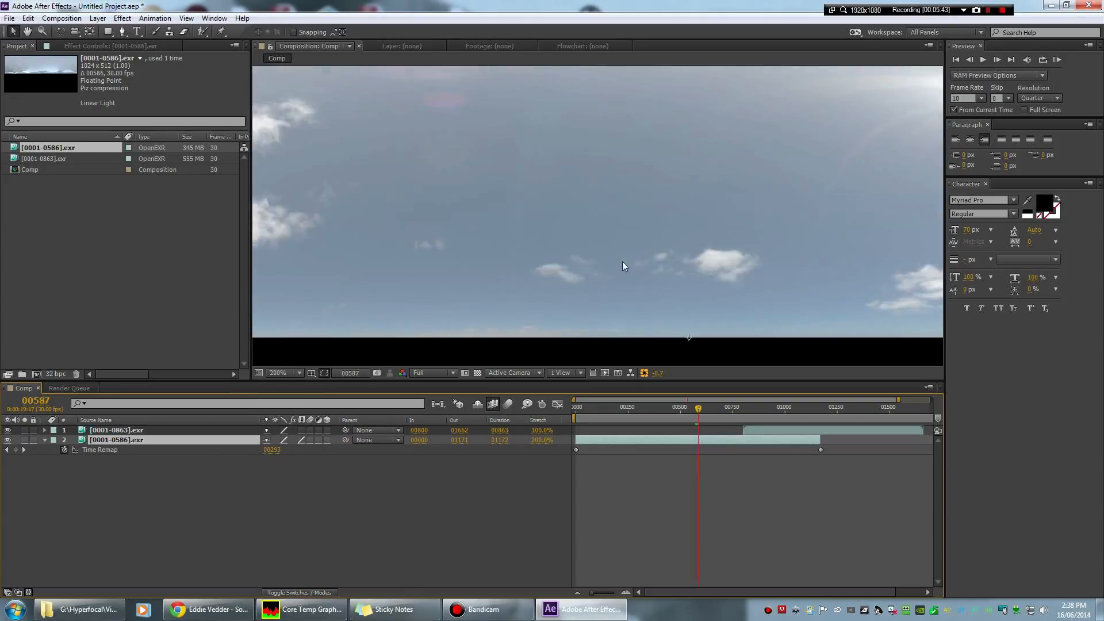
{"action": "scroll", "coordinate": [623, 262], "scroll_direction": "down", "scroll_amount": 1}
{"action": "left_click", "coordinate": [636, 409]}
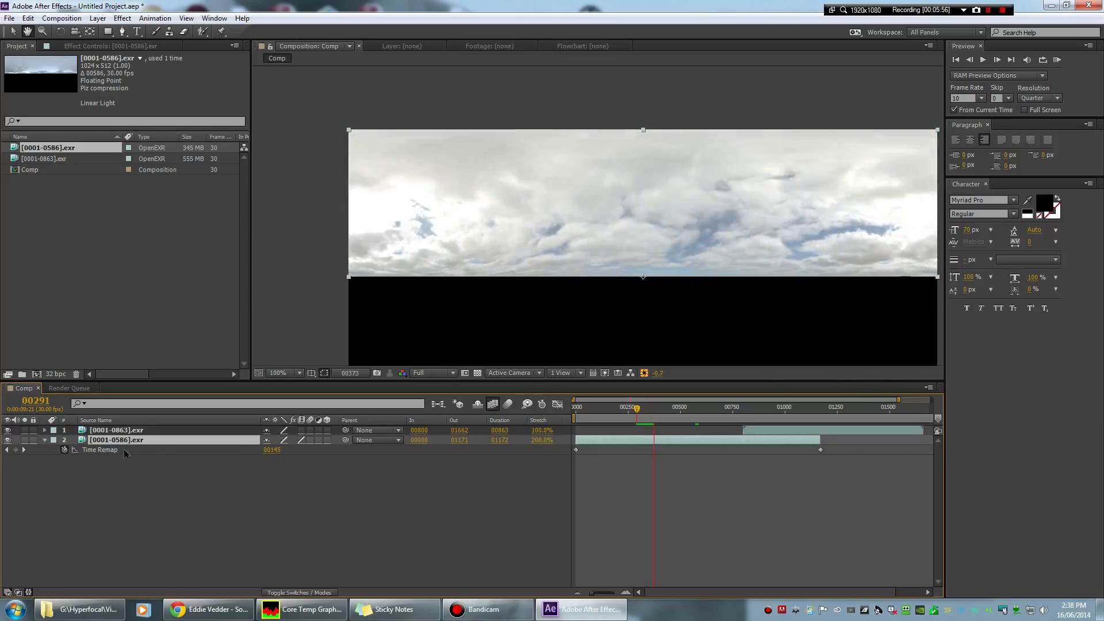
{"action": "key", "text": "space"}
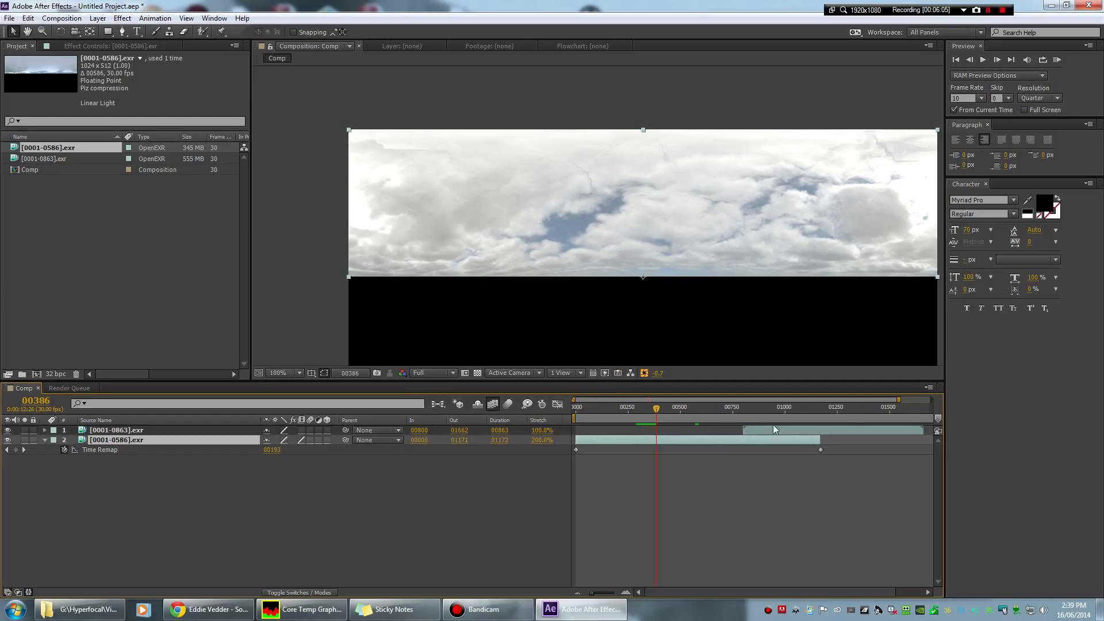
Examine the [0001-0863].exr layer at frame 1254, then review the first sequence at frame 509.
{"action": "left_click", "coordinate": [837, 411]}
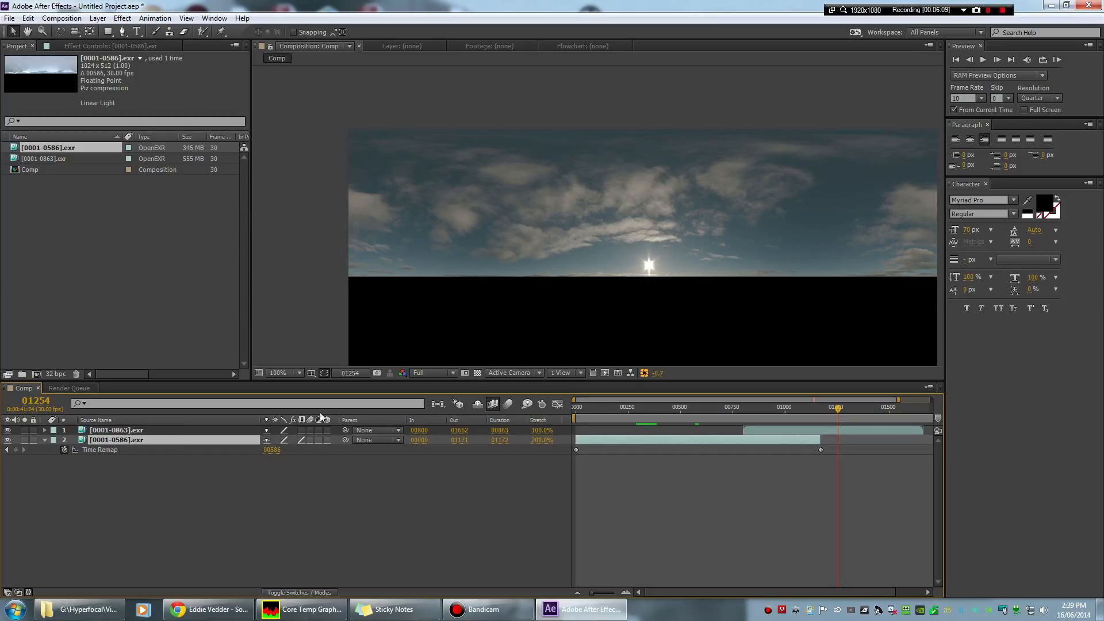
{"action": "left_click", "coordinate": [168, 434]}
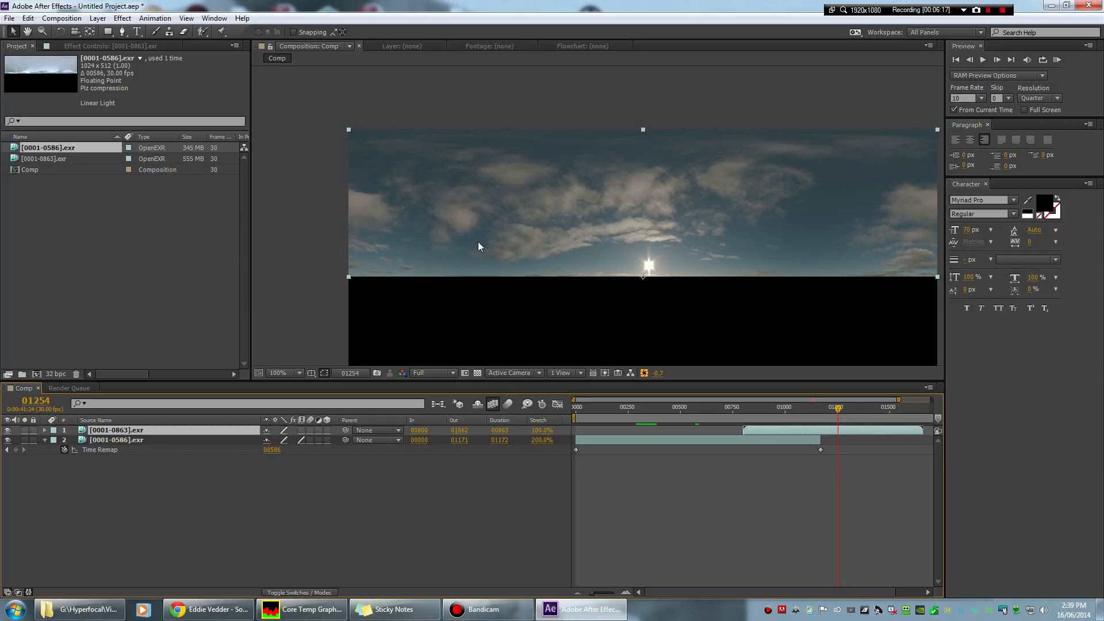
{"action": "left_click_drag", "start_coordinate": [484, 220], "coordinate": [429, 201]}
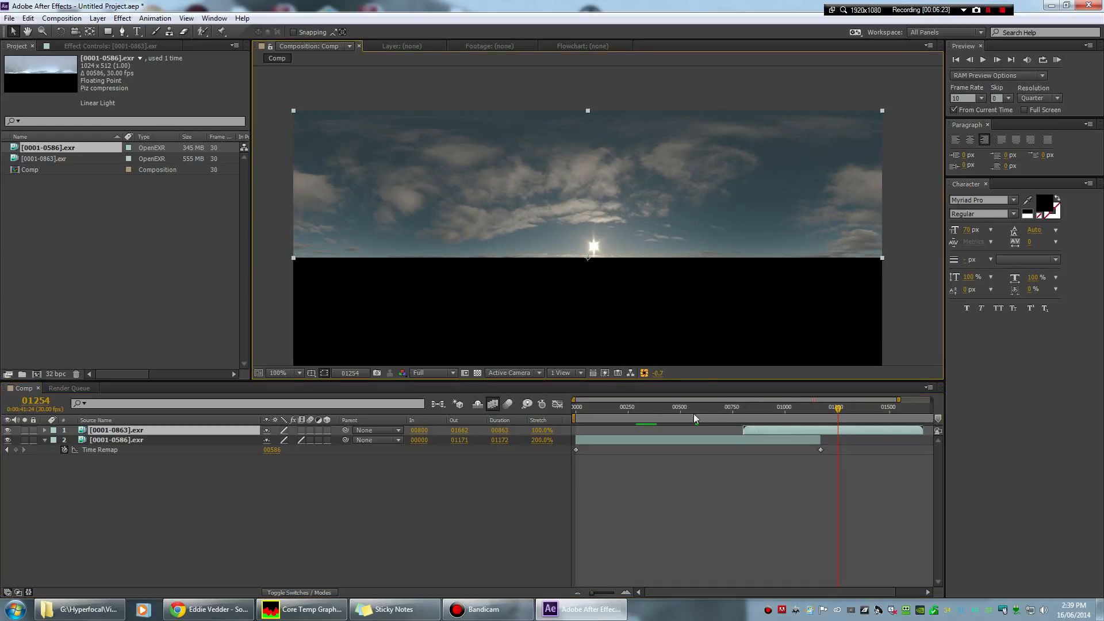
{"action": "left_click_drag", "start_coordinate": [716, 411], "coordinate": [683, 413]}
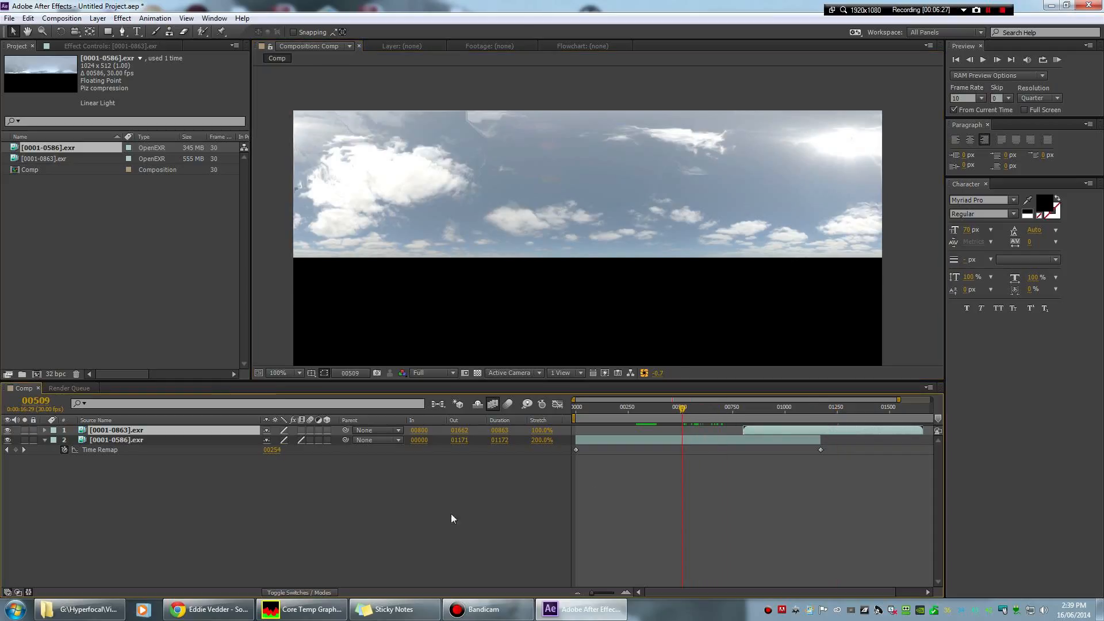
Set the [0001-0586].exr layer's frame blending to Frame Mix.
{"action": "right_click", "coordinate": [124, 440]}
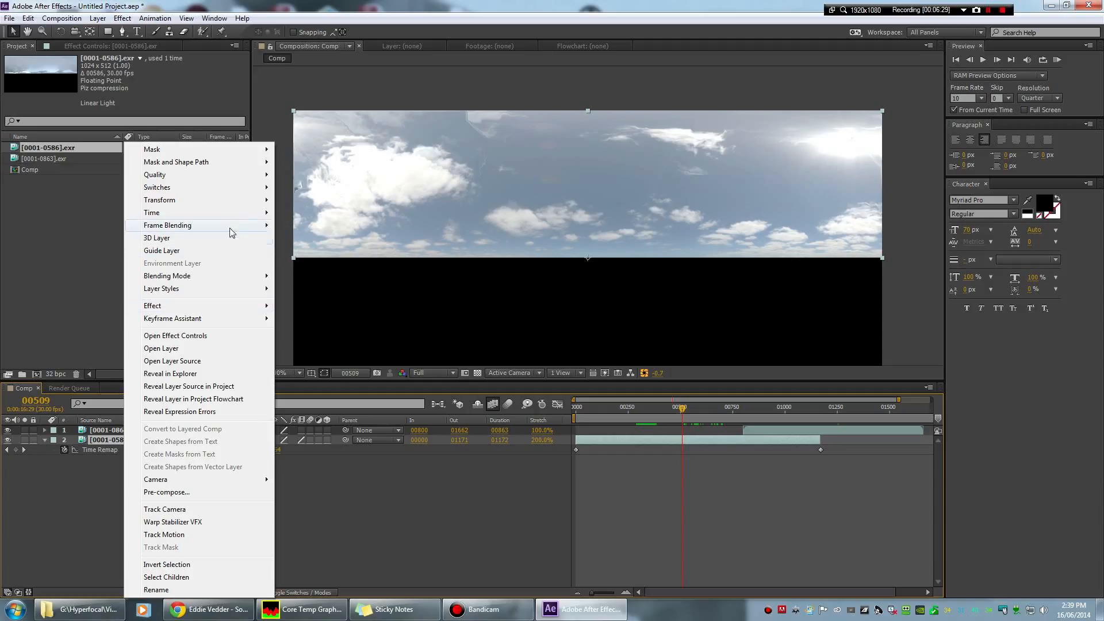
{"action": "mouse_move", "coordinate": [232, 229]}
{"action": "left_click", "coordinate": [300, 242]}
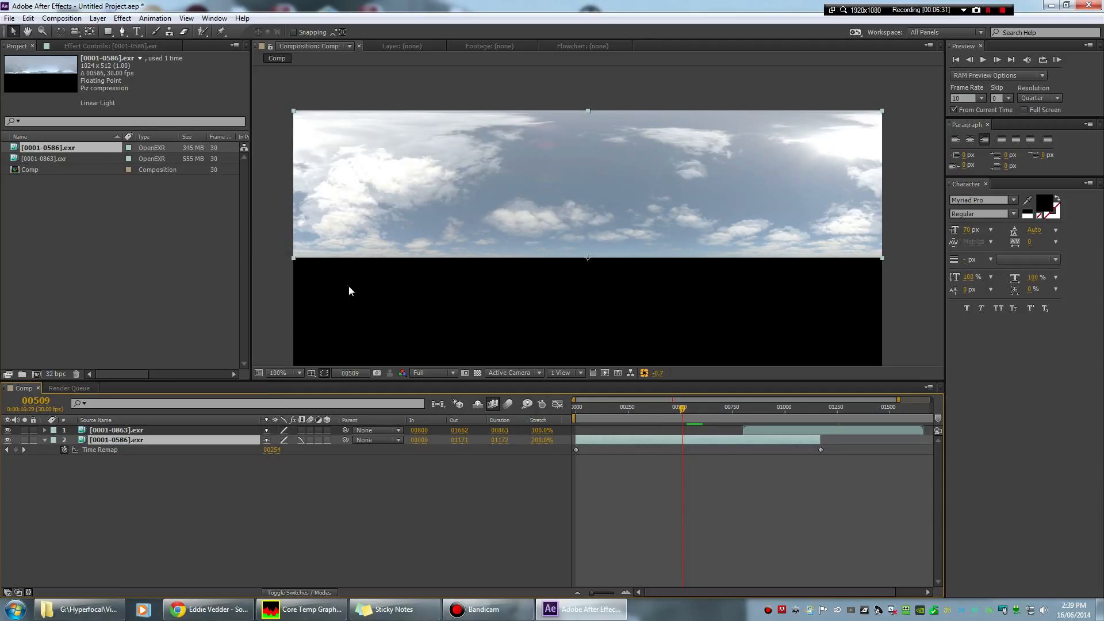
Review the overcast sky at frame 913, then play back the second sequence from frame 1229 and return to frame 1237.
{"action": "left_click_drag", "start_coordinate": [644, 419], "coordinate": [766, 411]}
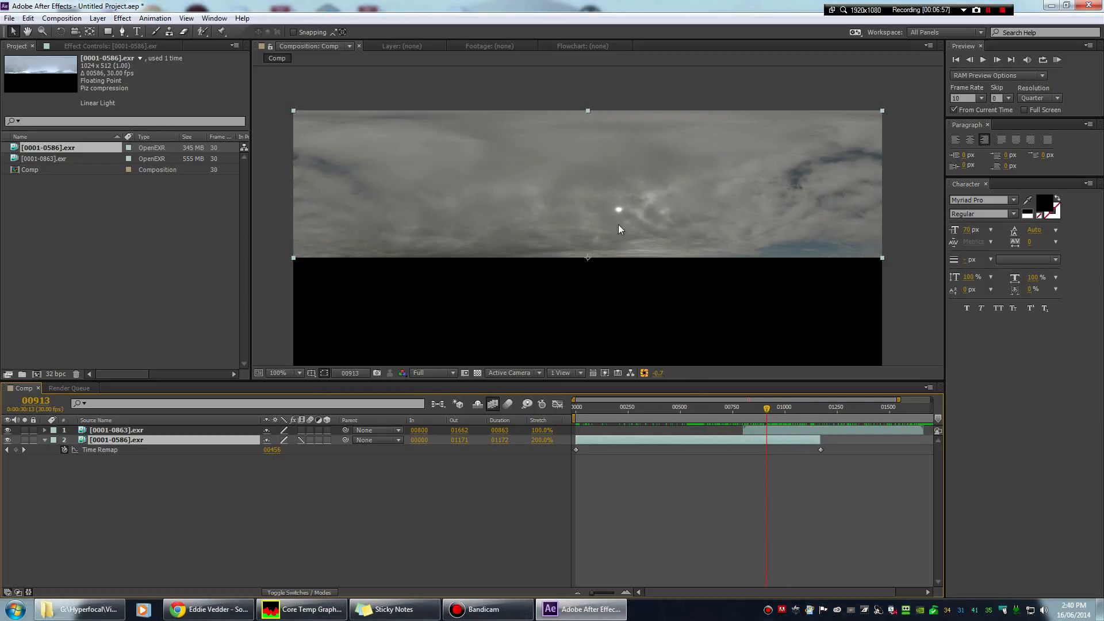
{"action": "left_click_drag", "start_coordinate": [612, 316], "coordinate": [604, 297]}
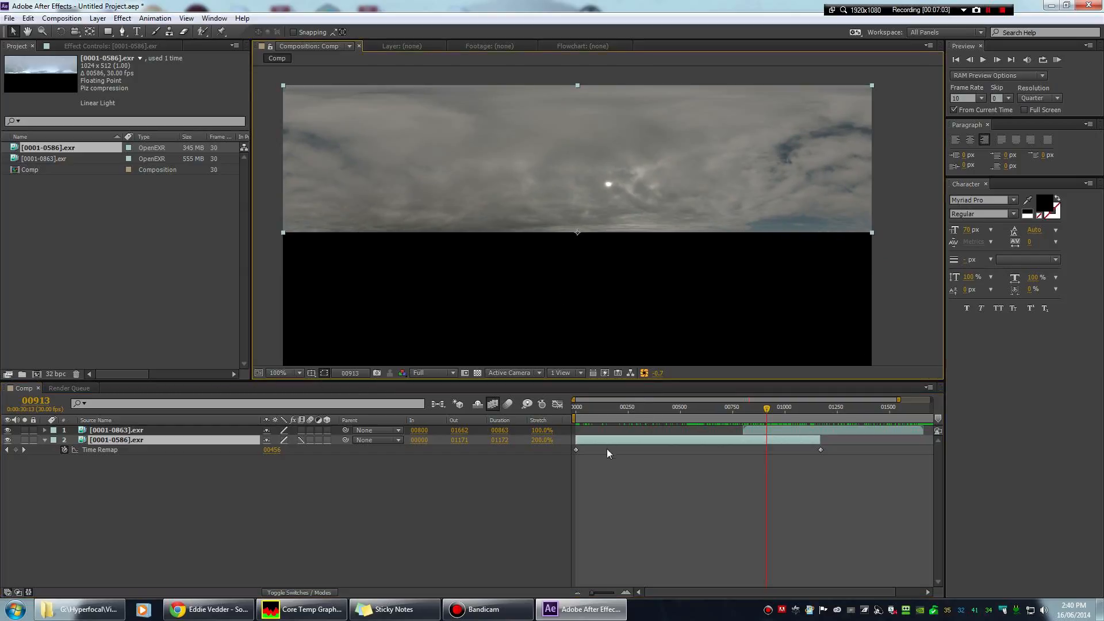
{"action": "left_click", "coordinate": [675, 442]}
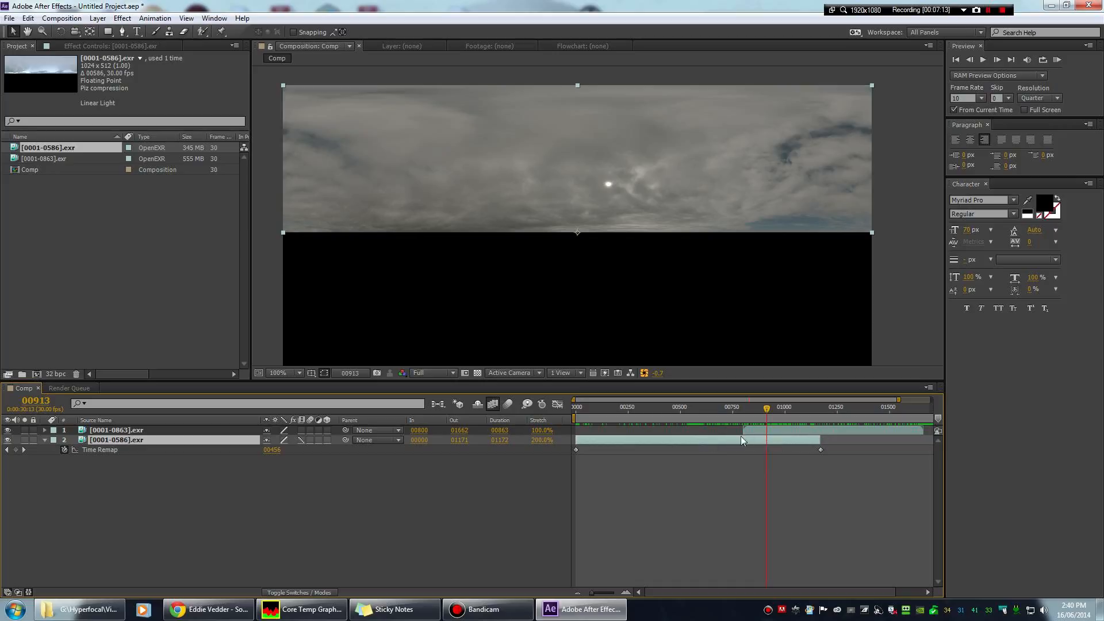
{"action": "left_click", "coordinate": [833, 419]}
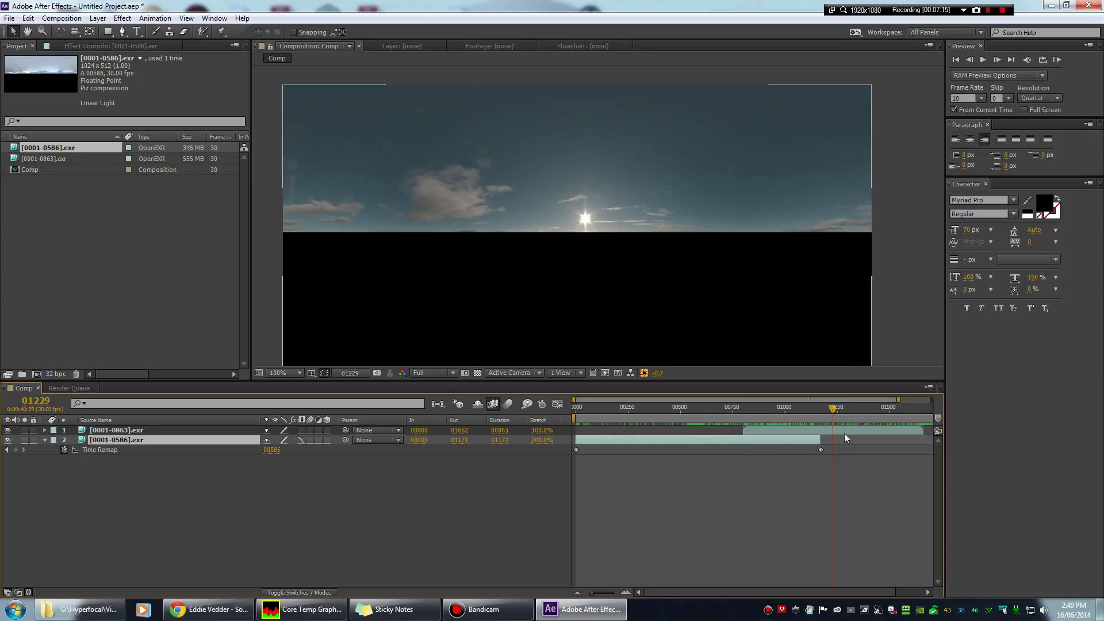
{"action": "left_click", "coordinate": [145, 432]}
{"action": "right_click", "coordinate": [144, 432]}
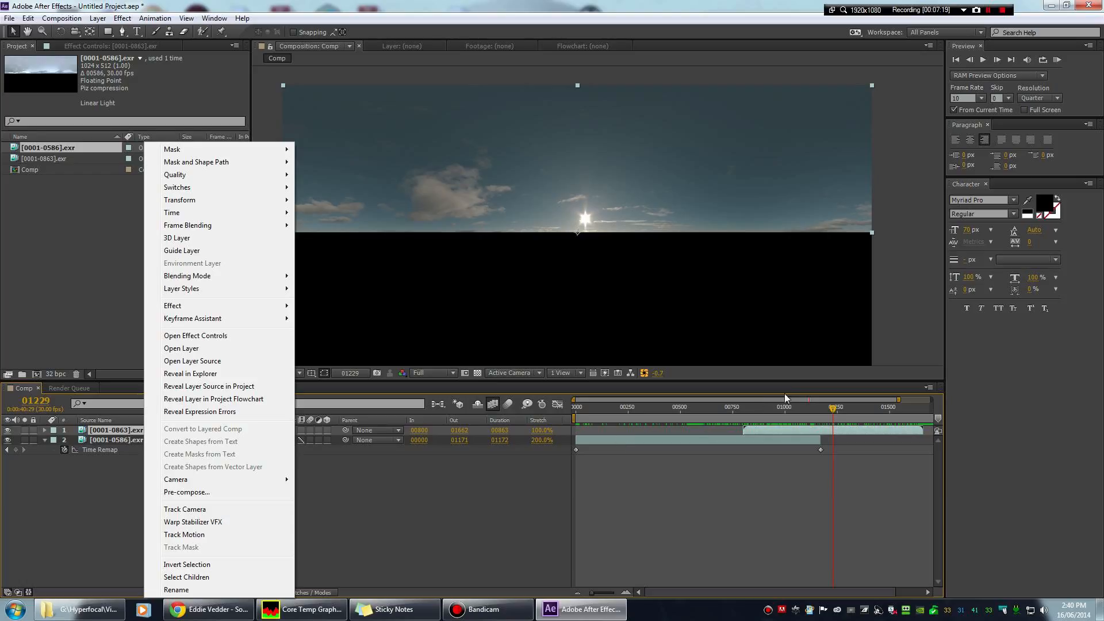
{"action": "left_click", "coordinate": [833, 408]}
{"action": "key", "text": "space"}
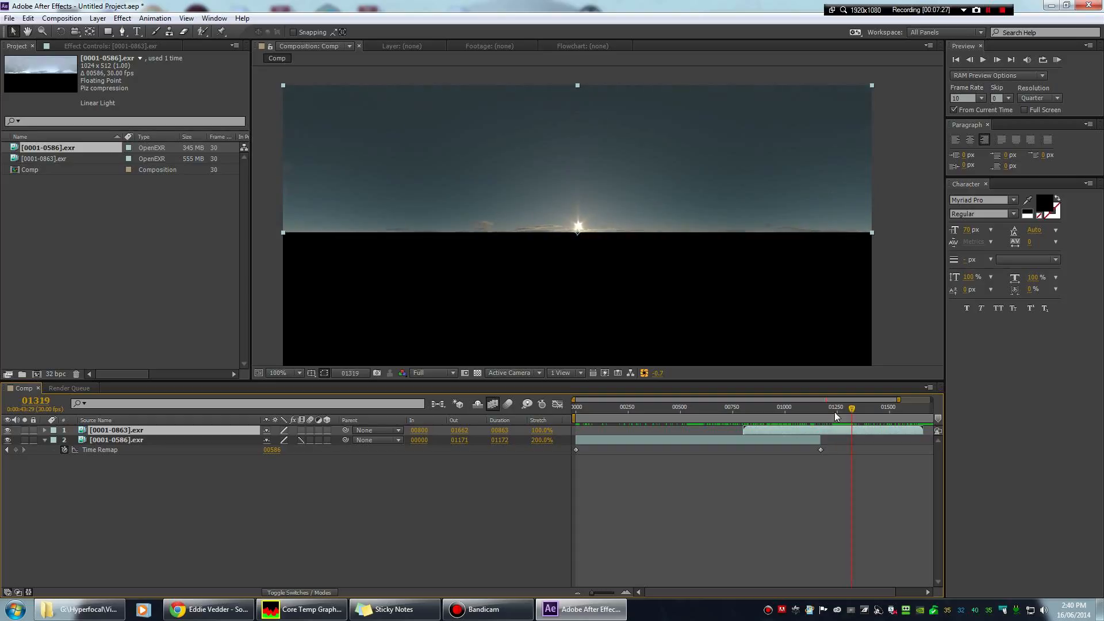
{"action": "left_click", "coordinate": [834, 412]}
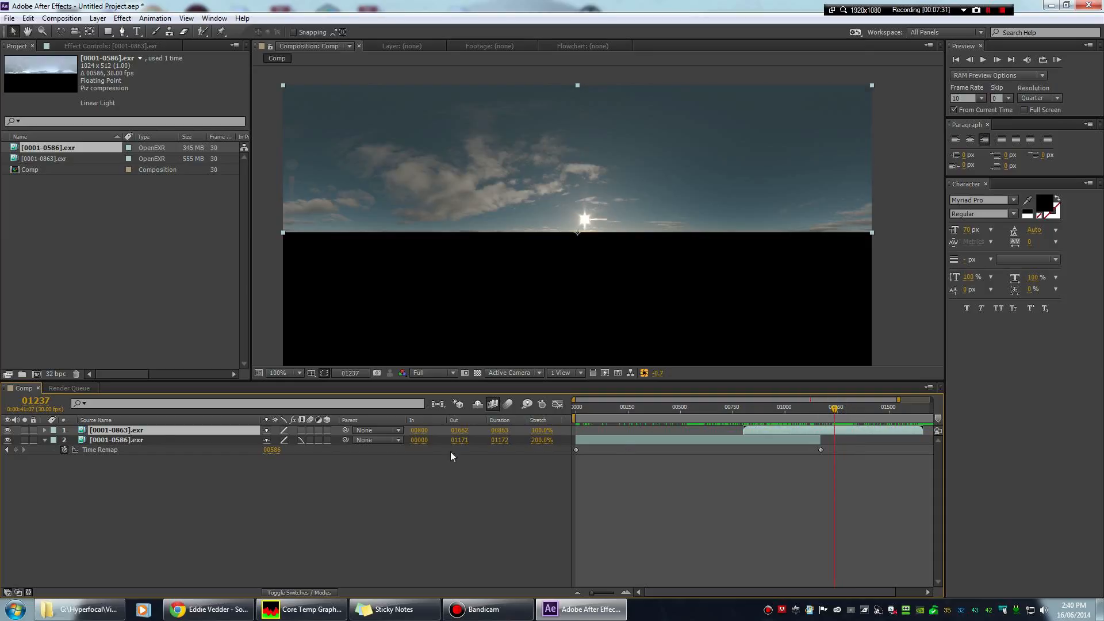
Enable time remapping on the [0001-0863].exr layer and set its frame blending to Pixel Motion.
{"action": "right_click", "coordinate": [161, 445]}
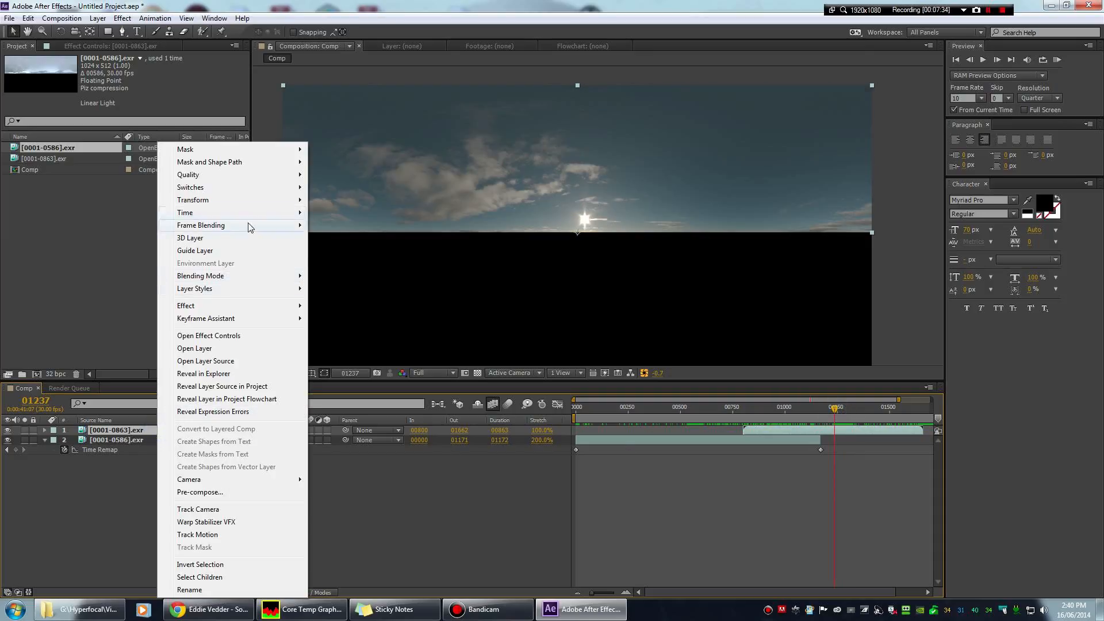
{"action": "mouse_move", "coordinate": [249, 214]}
{"action": "left_click", "coordinate": [343, 217]}
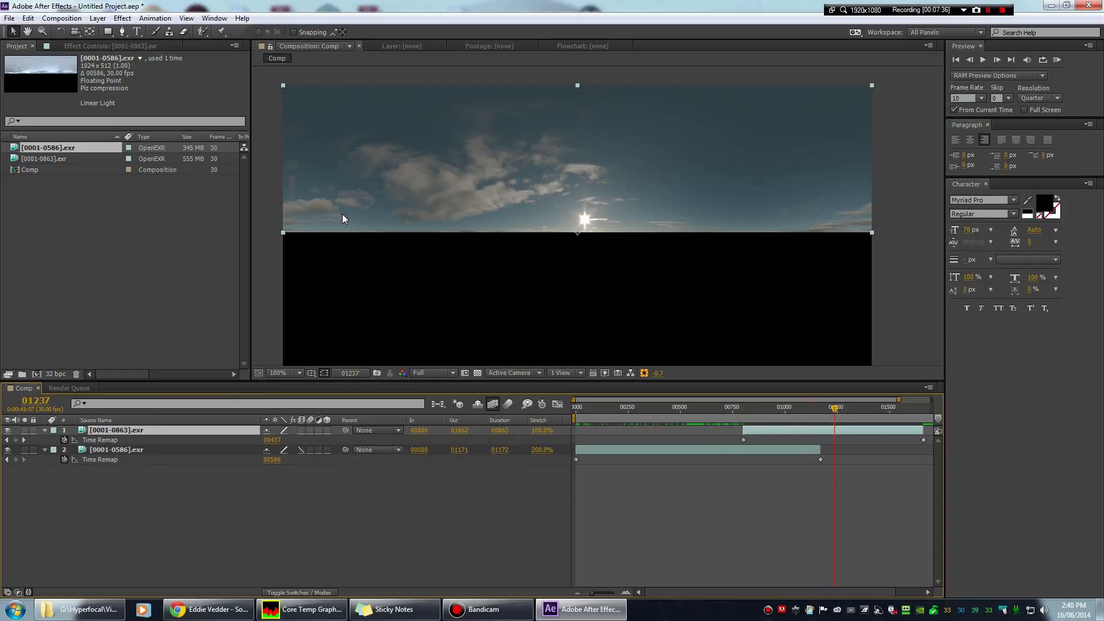
{"action": "right_click", "coordinate": [120, 426]}
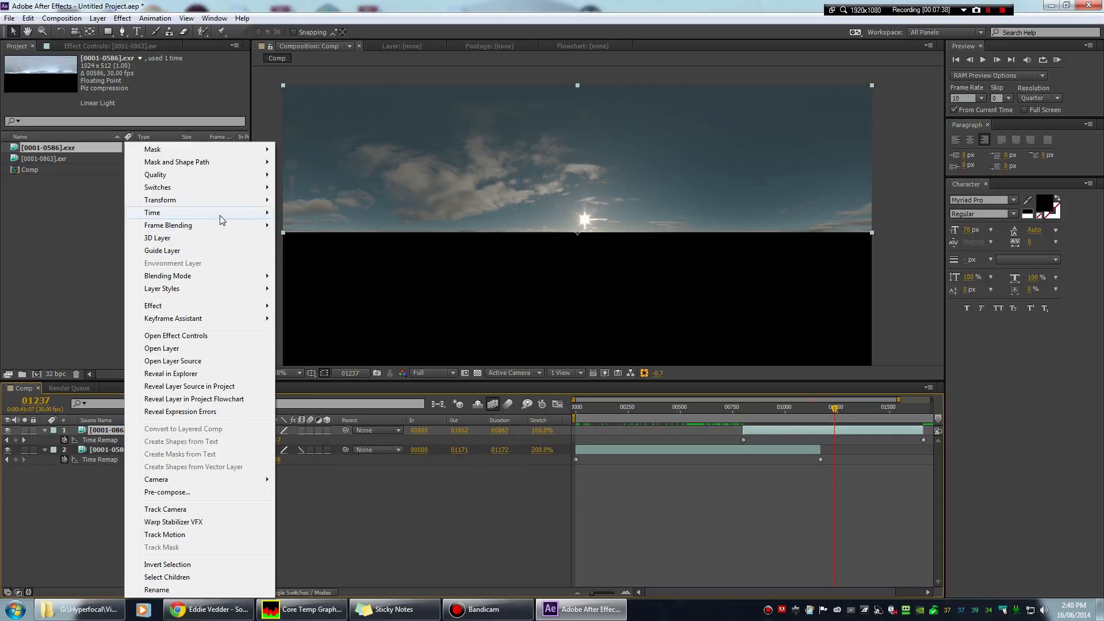
{"action": "mouse_move", "coordinate": [224, 229]}
{"action": "left_click", "coordinate": [308, 249]}
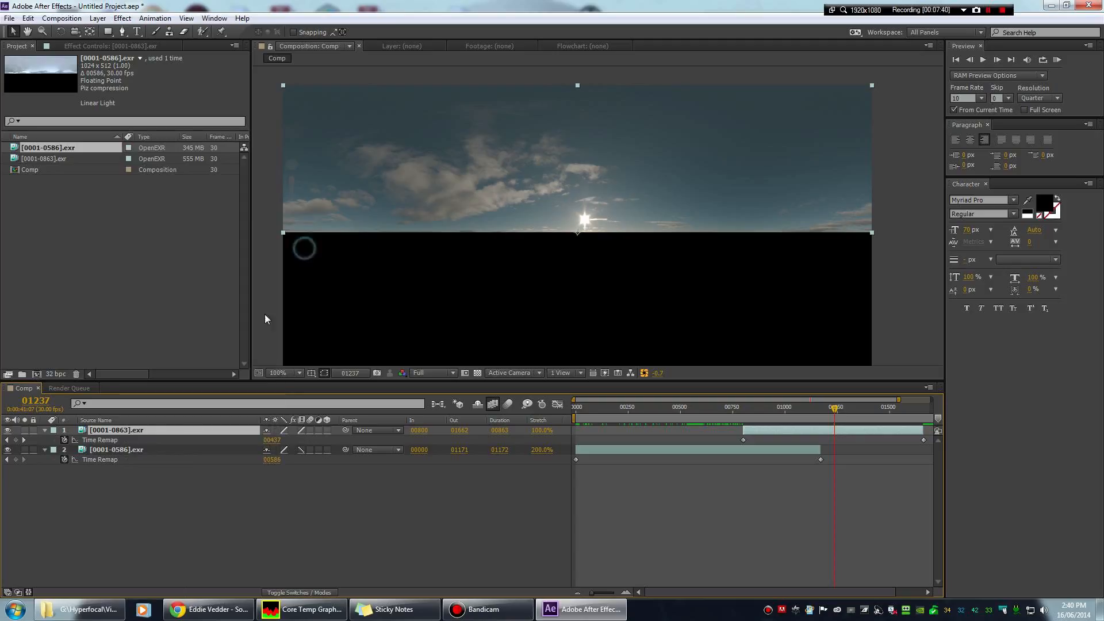
Time-stretch the [0001-0863].exr layer to 200%, holding its in-point in place.
{"action": "right_click", "coordinate": [138, 429]}
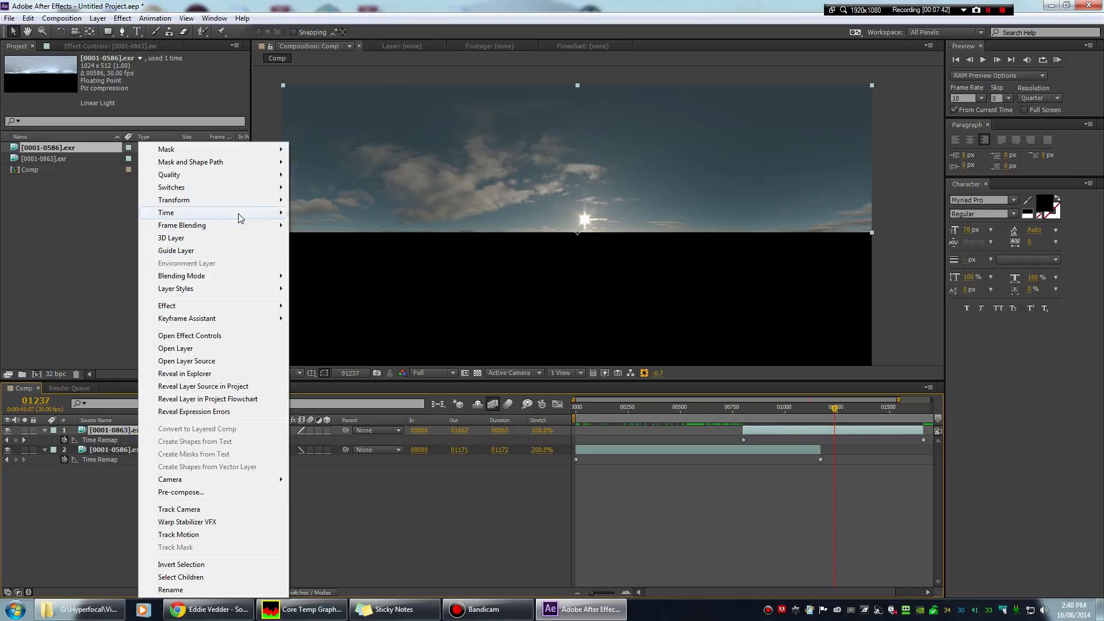
{"action": "mouse_move", "coordinate": [239, 214]}
{"action": "left_click", "coordinate": [325, 238]}
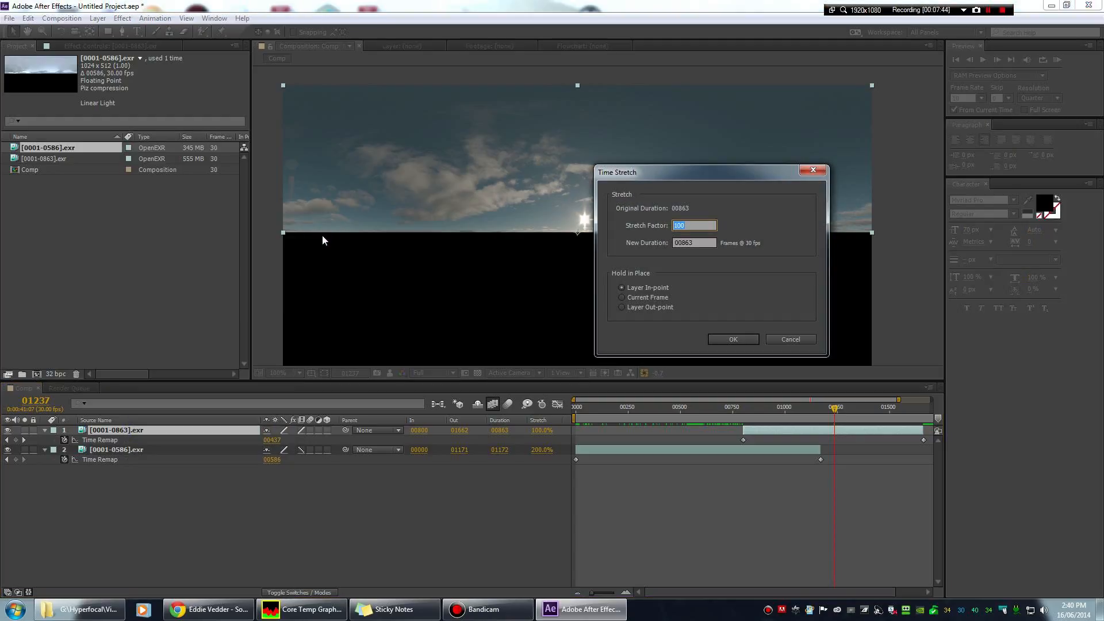
{"action": "key", "text": "Return"}
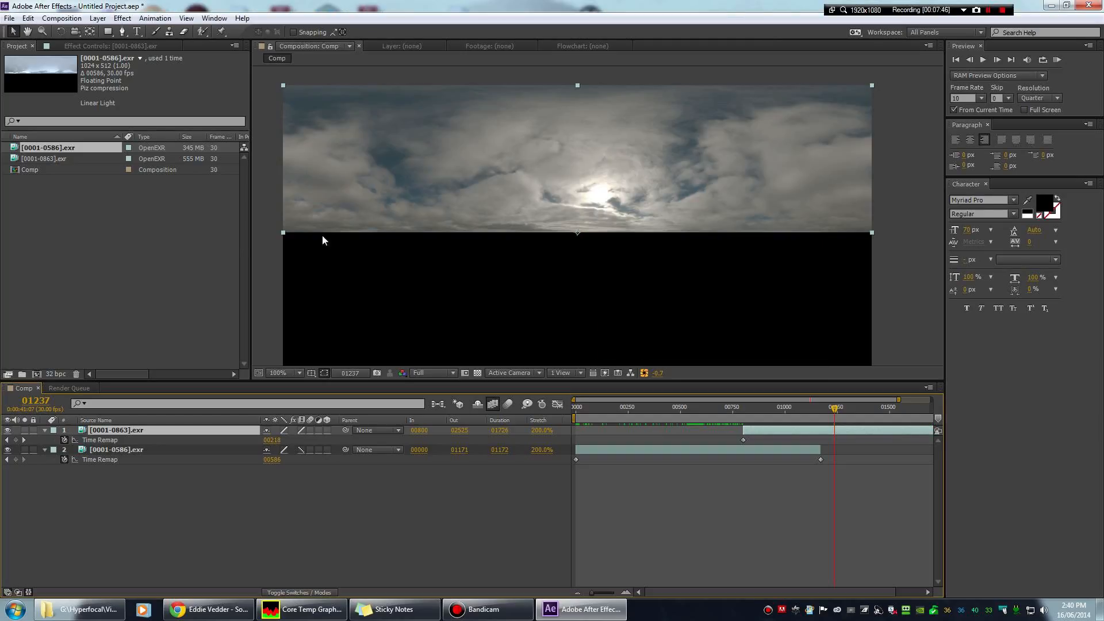
Set the composition's duration to 02863 frames and show more of the timeline.
{"action": "left_click", "coordinate": [61, 18]}
{"action": "left_click", "coordinate": [92, 50]}
{"action": "left_click", "coordinate": [685, 381]}
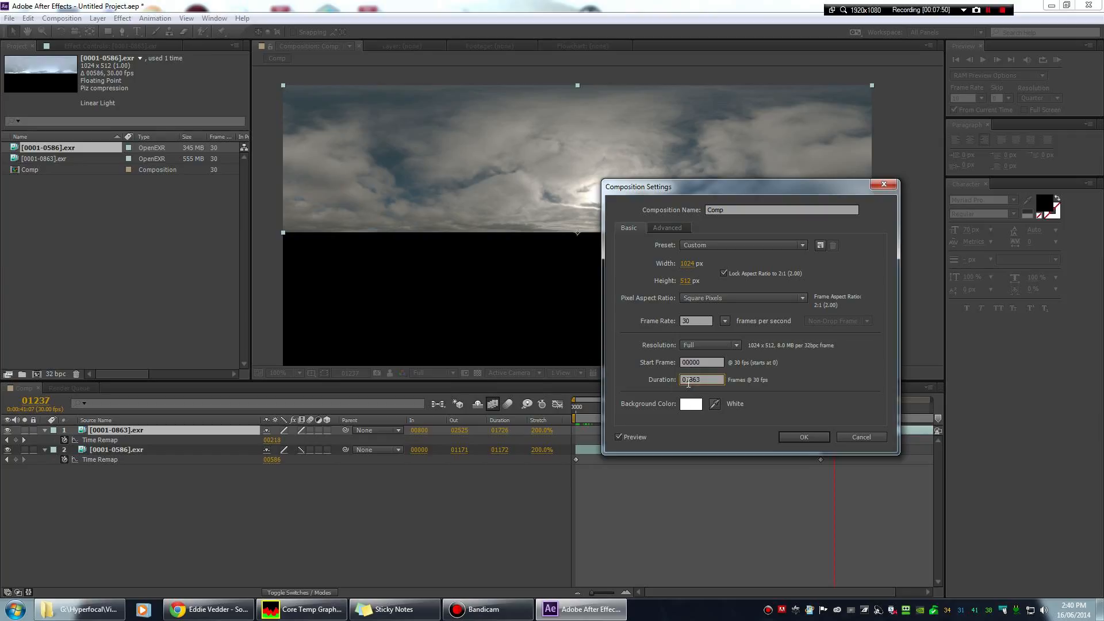
{"action": "left_click", "coordinate": [794, 435]}
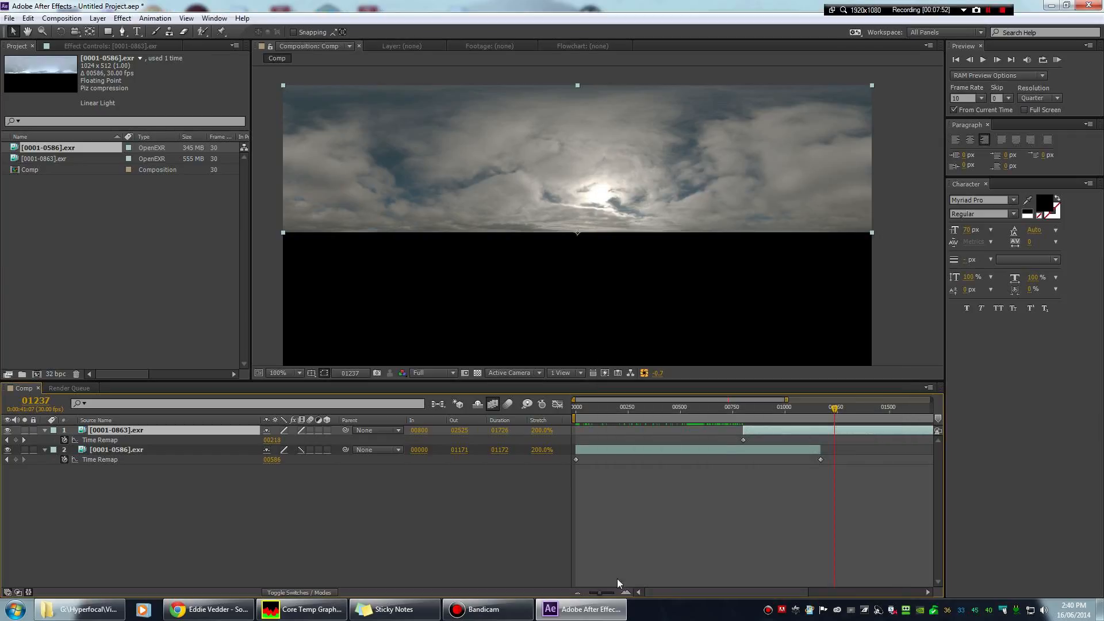
{"action": "left_click_drag", "start_coordinate": [600, 593], "coordinate": [598, 591]}
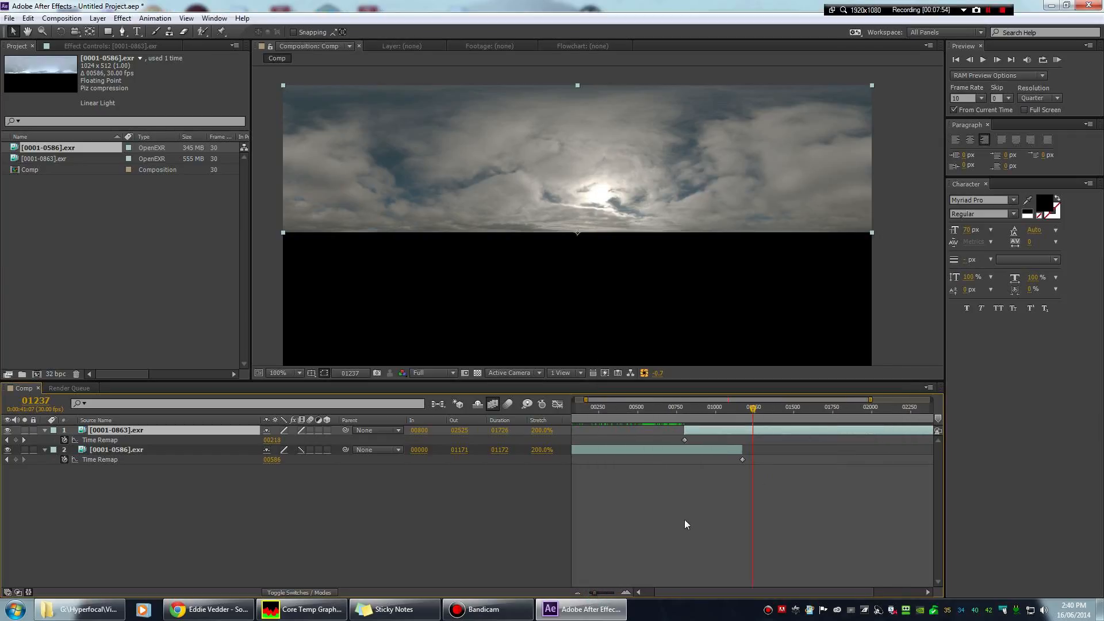
Play back the slowed second sequence from frame 1237, then check it magnified to 200% from frames 1235 and 1383.
{"action": "key", "text": "space"}
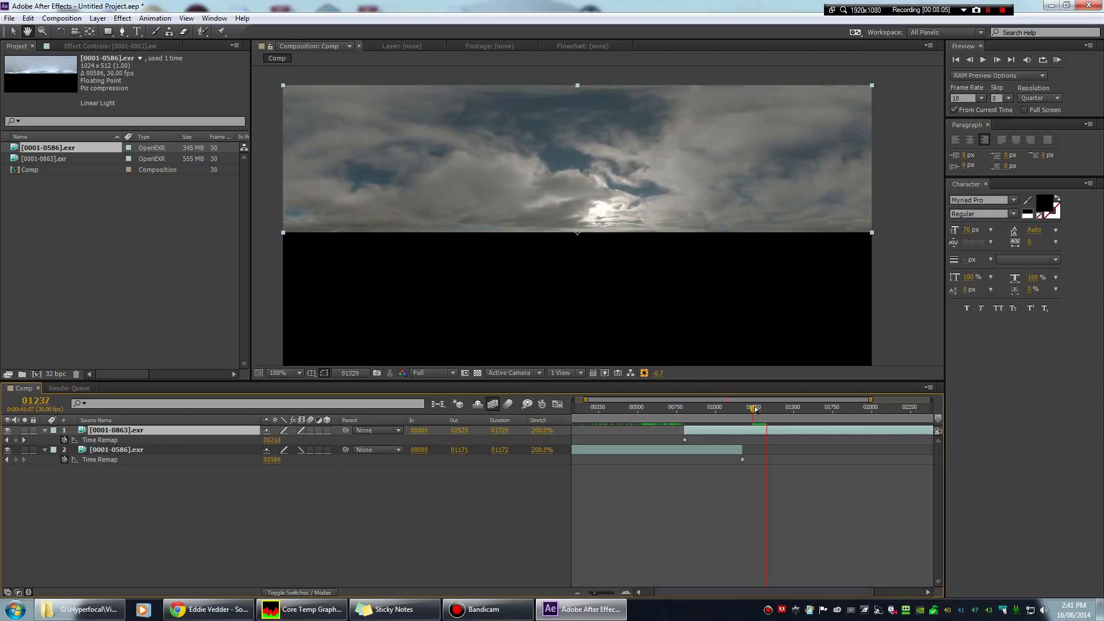
{"action": "key", "text": "space"}
{"action": "scroll", "coordinate": [604, 182], "scroll_direction": "up", "scroll_amount": 1}
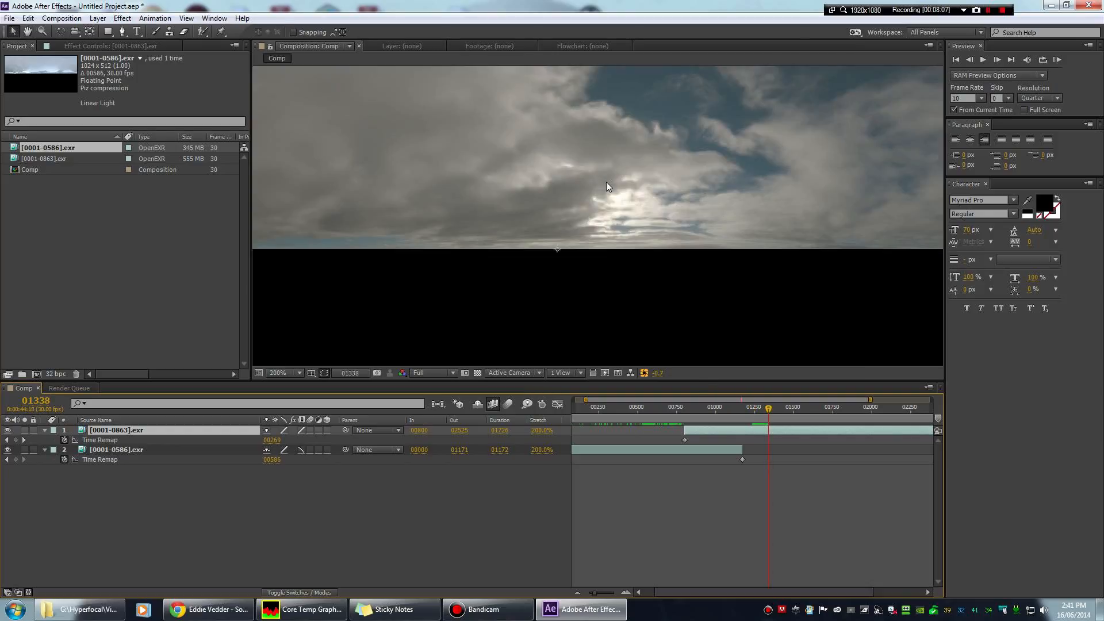
{"action": "left_click", "coordinate": [751, 407]}
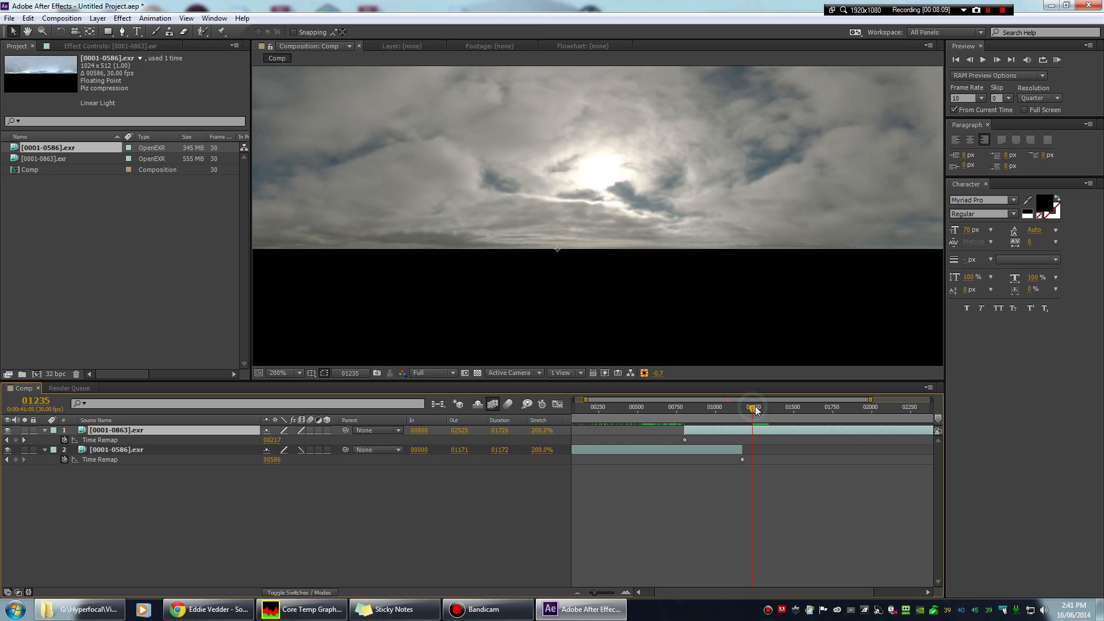
{"action": "key", "text": "space"}
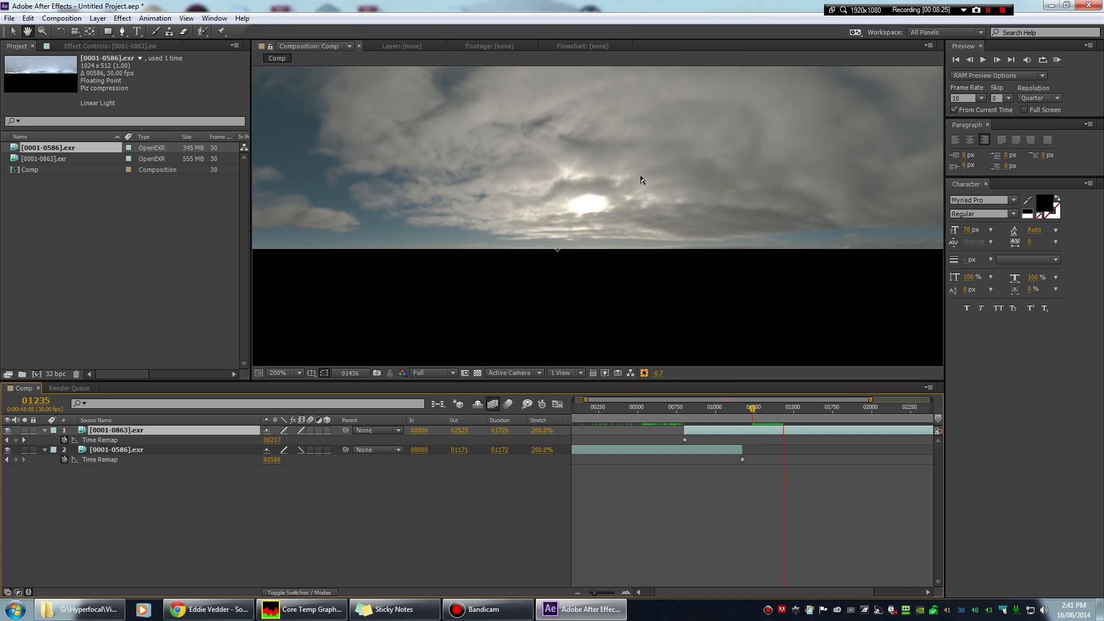
{"action": "left_click", "coordinate": [776, 409]}
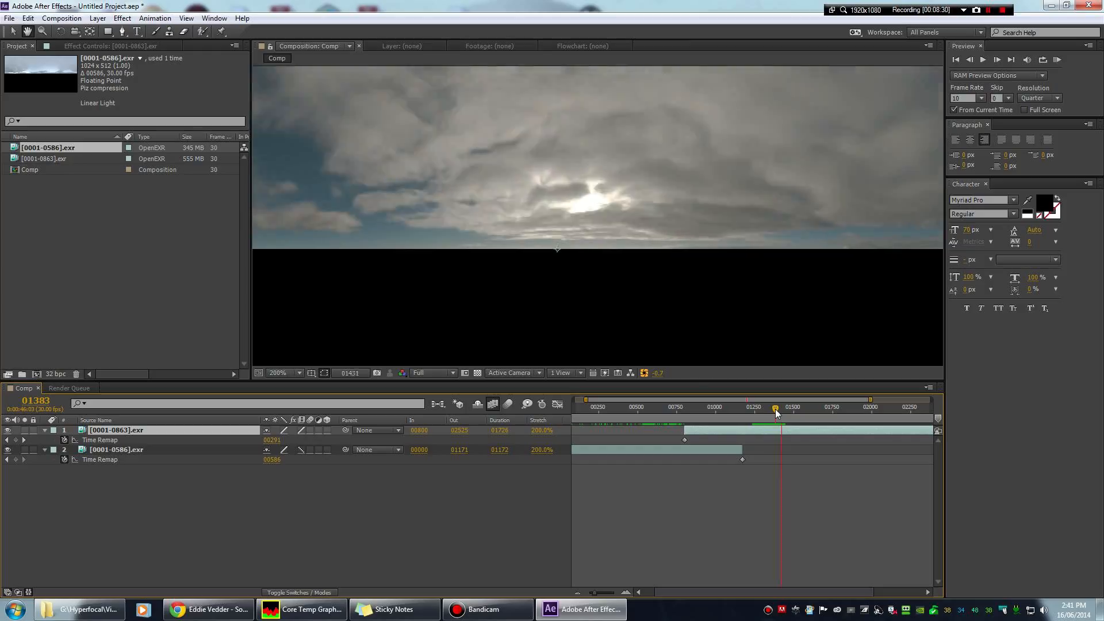
{"action": "key", "text": "space"}
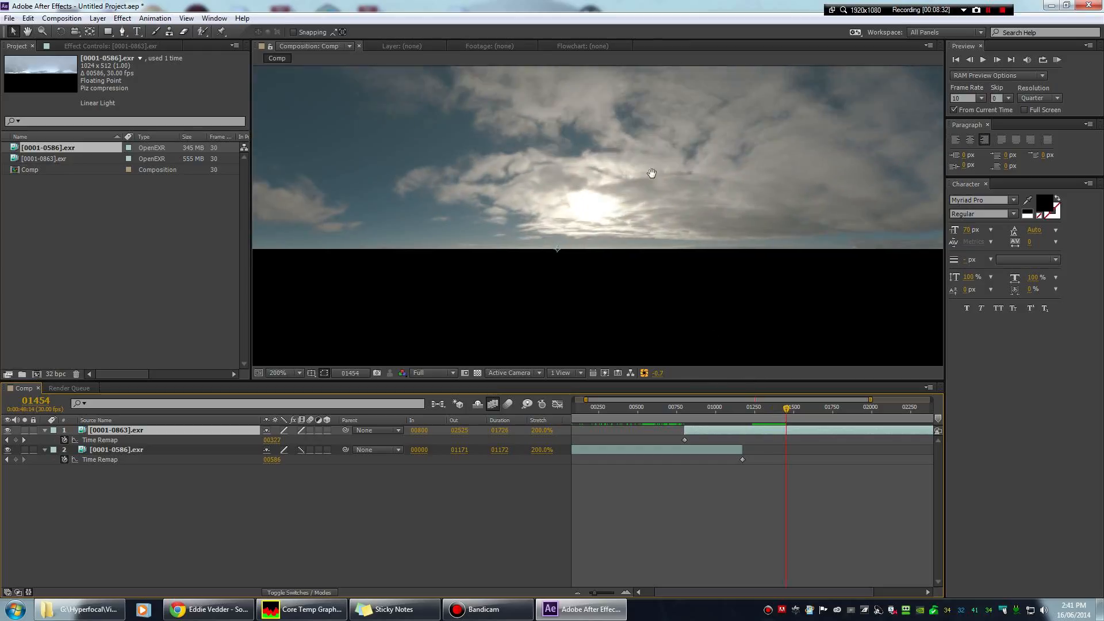
Examine the whole sky at 100% magnification, replaying the slowed second sequence from frame 1283 and again from an earlier cloudy frame.
{"action": "left_click_drag", "start_coordinate": [654, 177], "coordinate": [671, 249]}
{"action": "scroll", "coordinate": [671, 250], "scroll_direction": "down", "scroll_amount": 2}
{"action": "scroll", "coordinate": [671, 250], "scroll_direction": "up", "scroll_amount": 1}
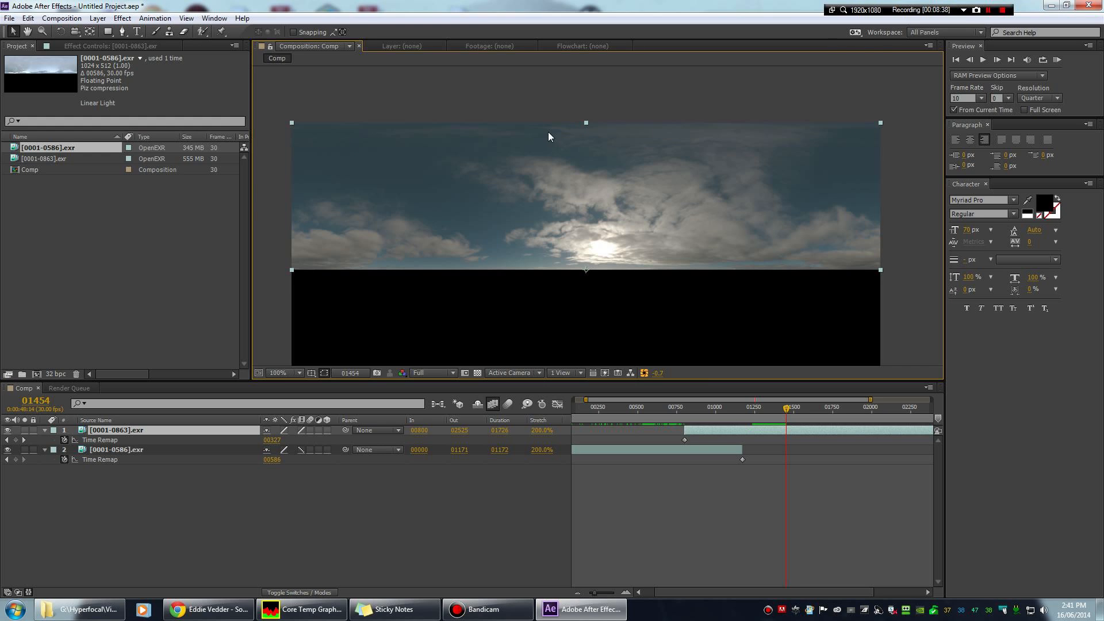
{"action": "left_click", "coordinate": [768, 408]}
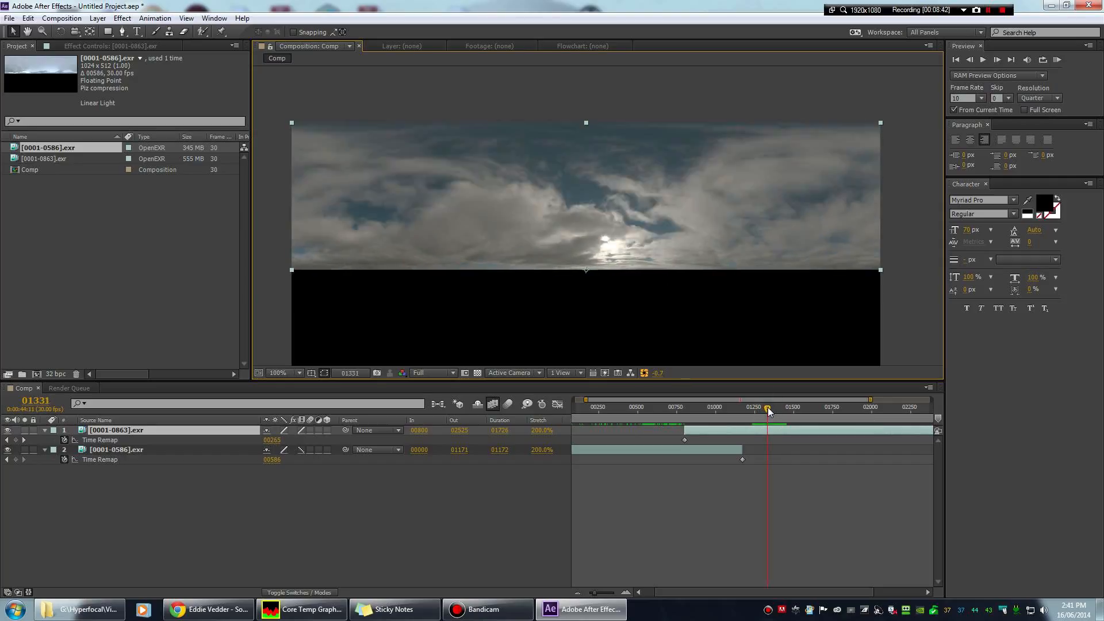
{"action": "left_click_drag", "start_coordinate": [768, 407], "coordinate": [760, 407]}
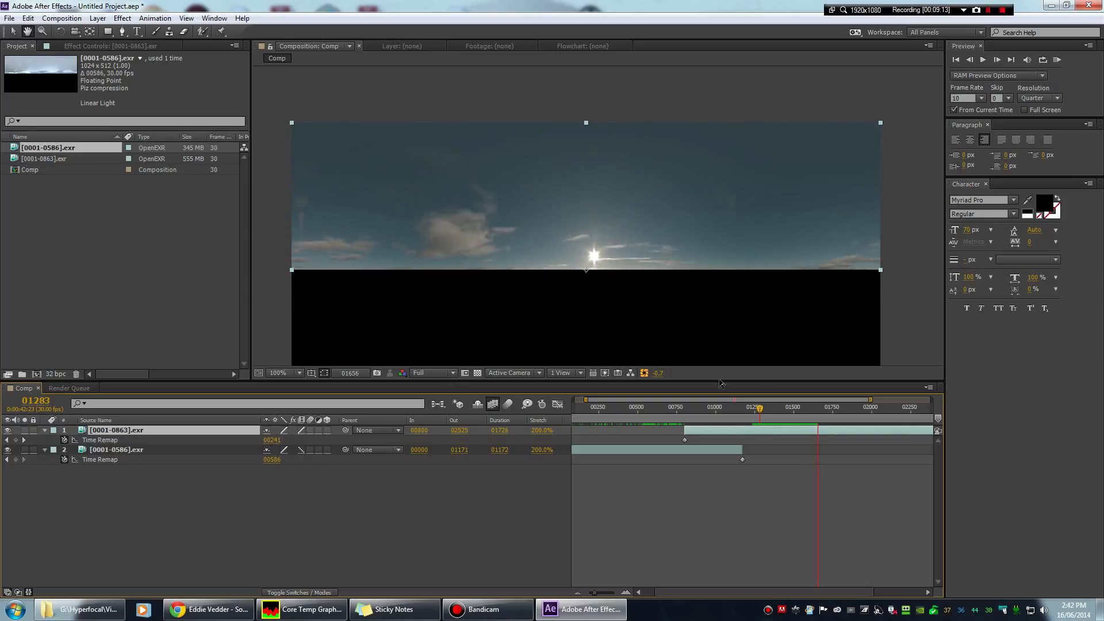
{"action": "key", "text": "space"}
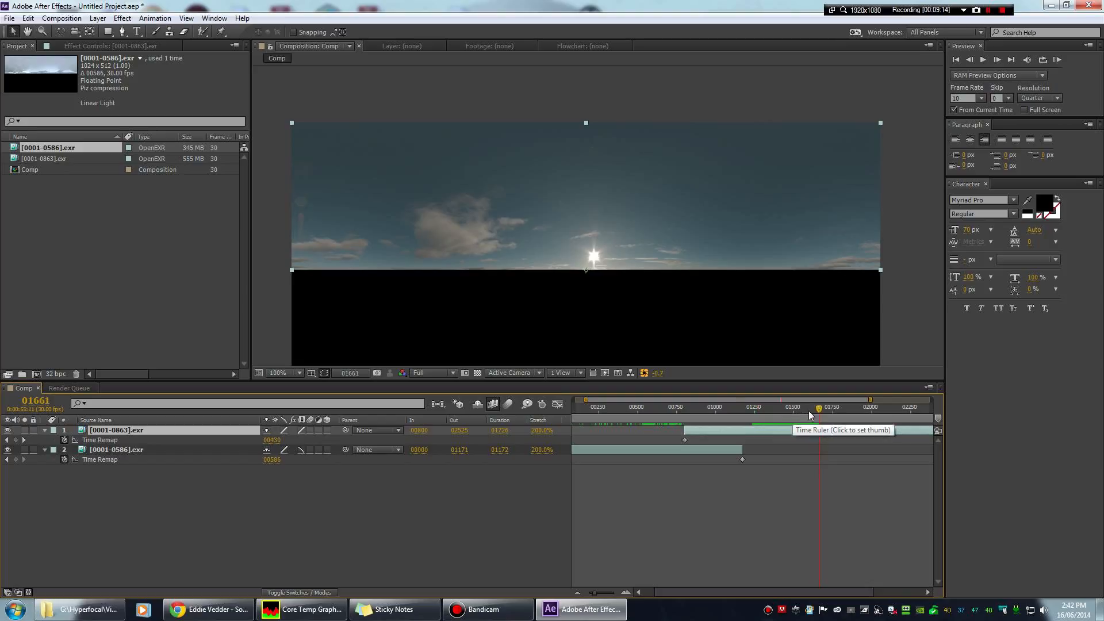
{"action": "left_click_drag", "start_coordinate": [809, 411], "coordinate": [778, 409]}
{"action": "key", "text": "space"}
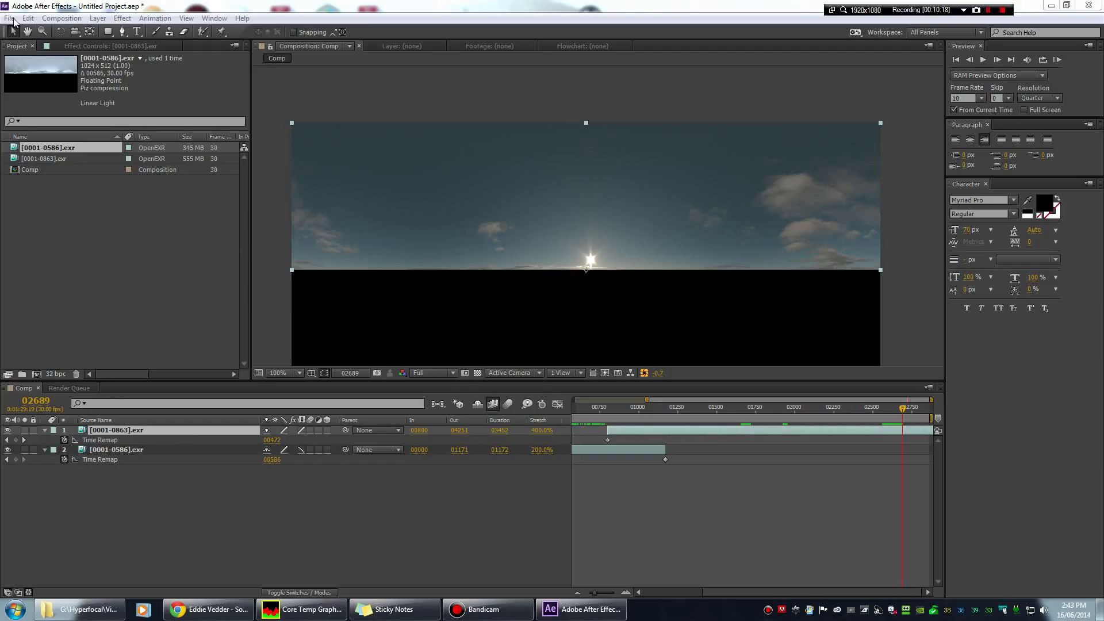
Add the composition to the render queue and accept its render settings with Best quality and Full resolution.
{"action": "left_click", "coordinate": [59, 19]}
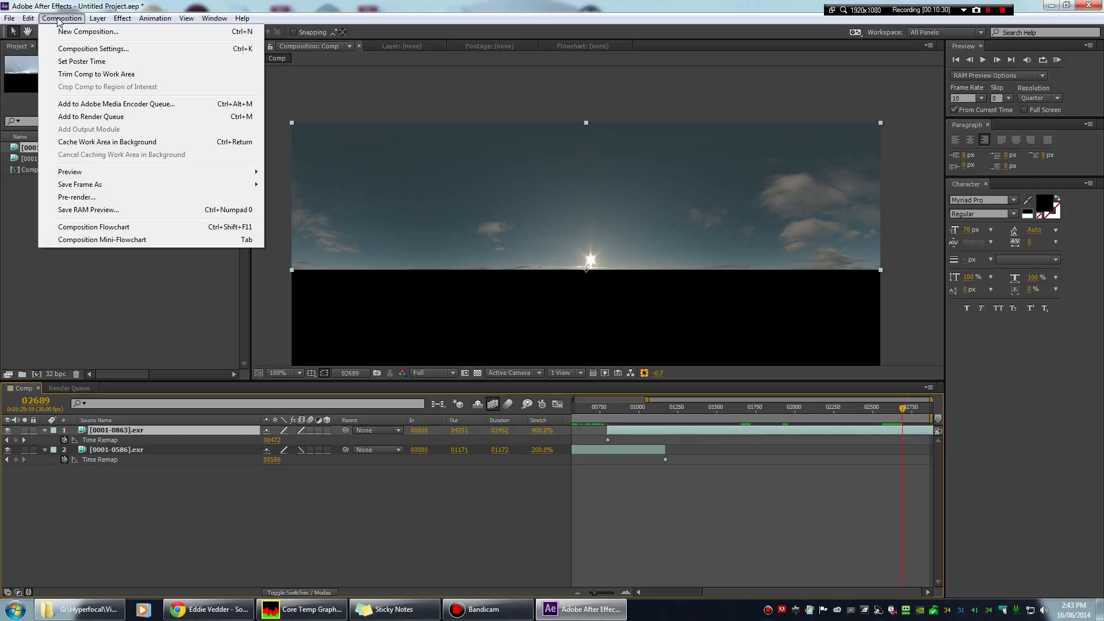
{"action": "left_click", "coordinate": [126, 118]}
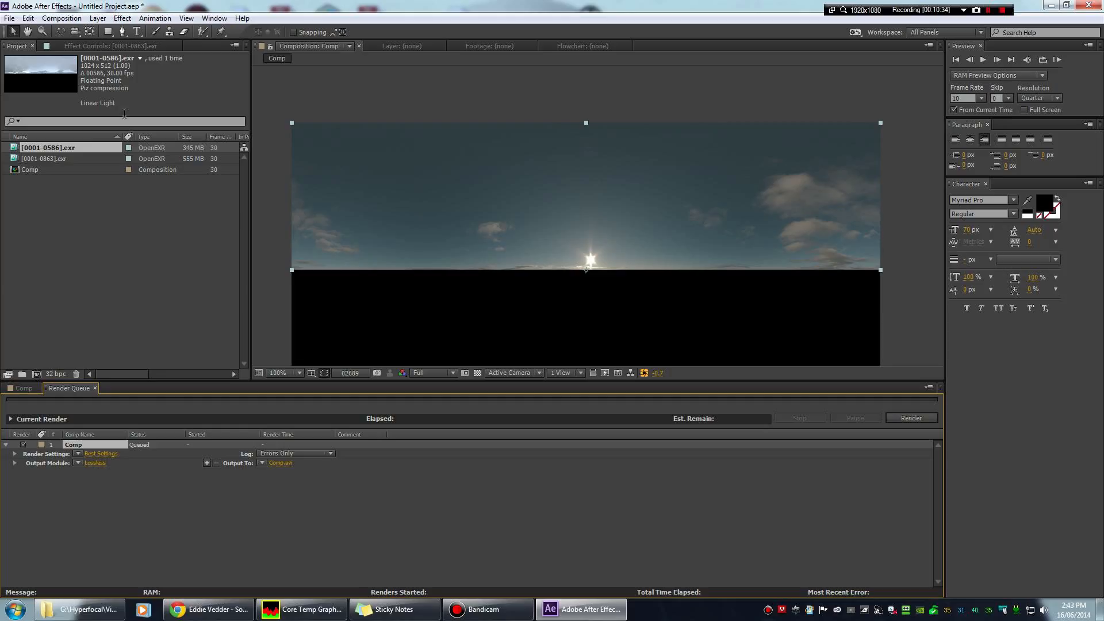
{"action": "left_click", "coordinate": [95, 454]}
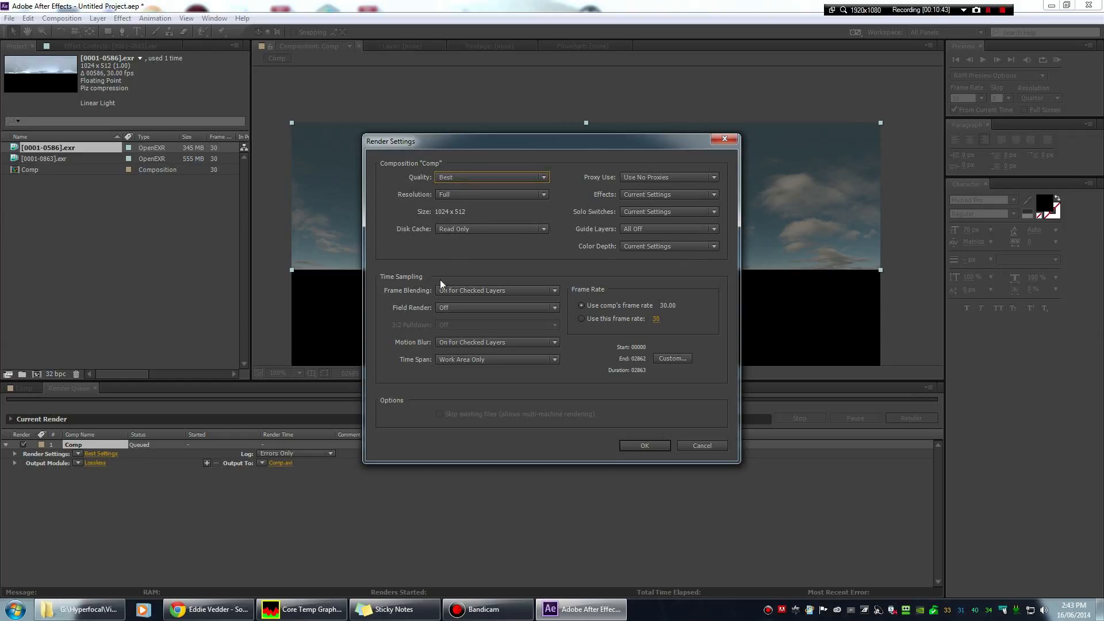
{"action": "left_click", "coordinate": [638, 447]}
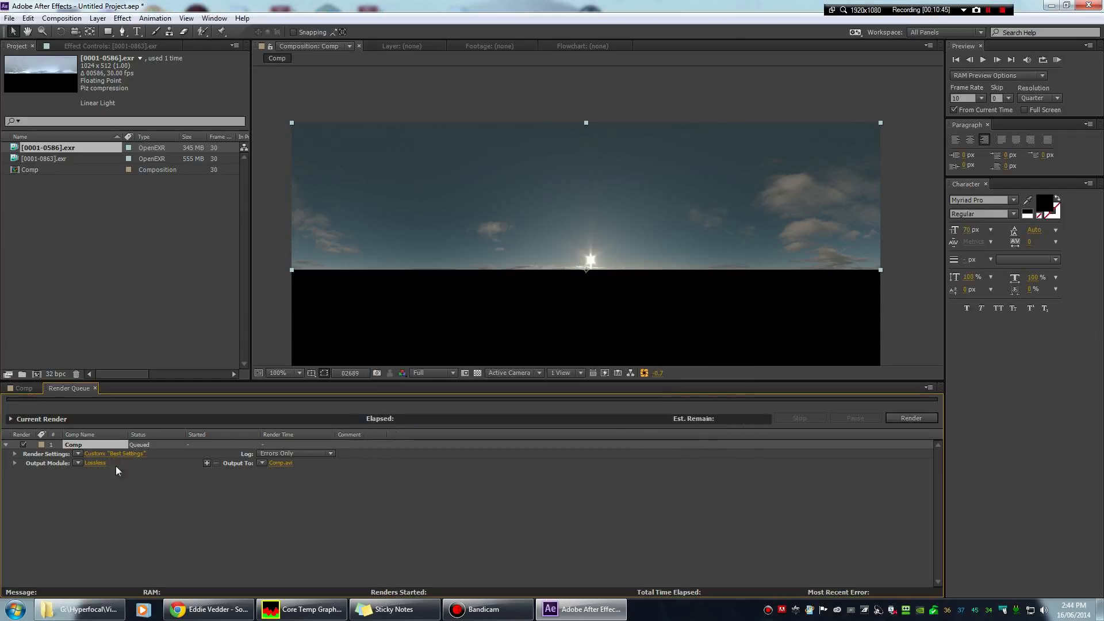
Set the render's output format to OpenEXR Sequence with floating-point RGB, then return to the composition.
{"action": "left_click", "coordinate": [95, 463]}
{"action": "left_click", "coordinate": [479, 157]}
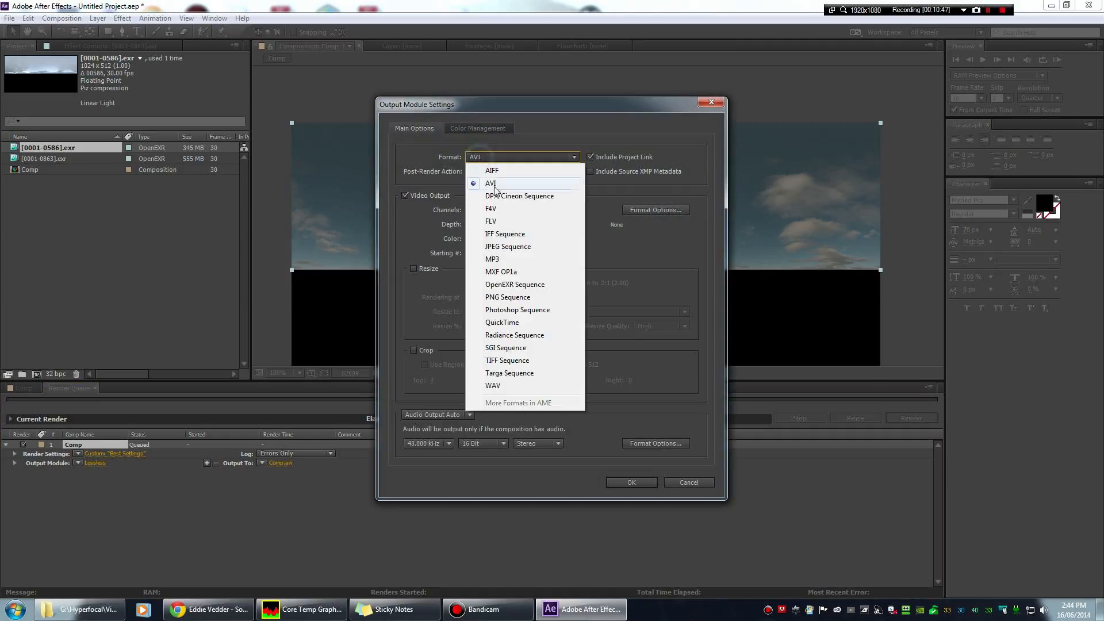
{"action": "left_click", "coordinate": [533, 284]}
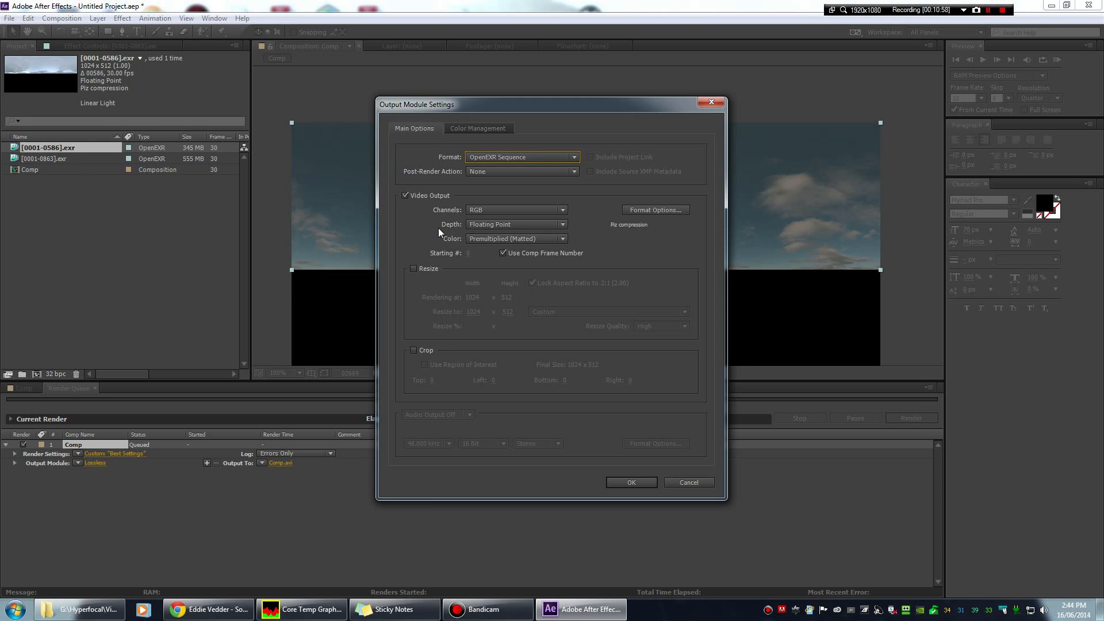
{"action": "left_click", "coordinate": [621, 479]}
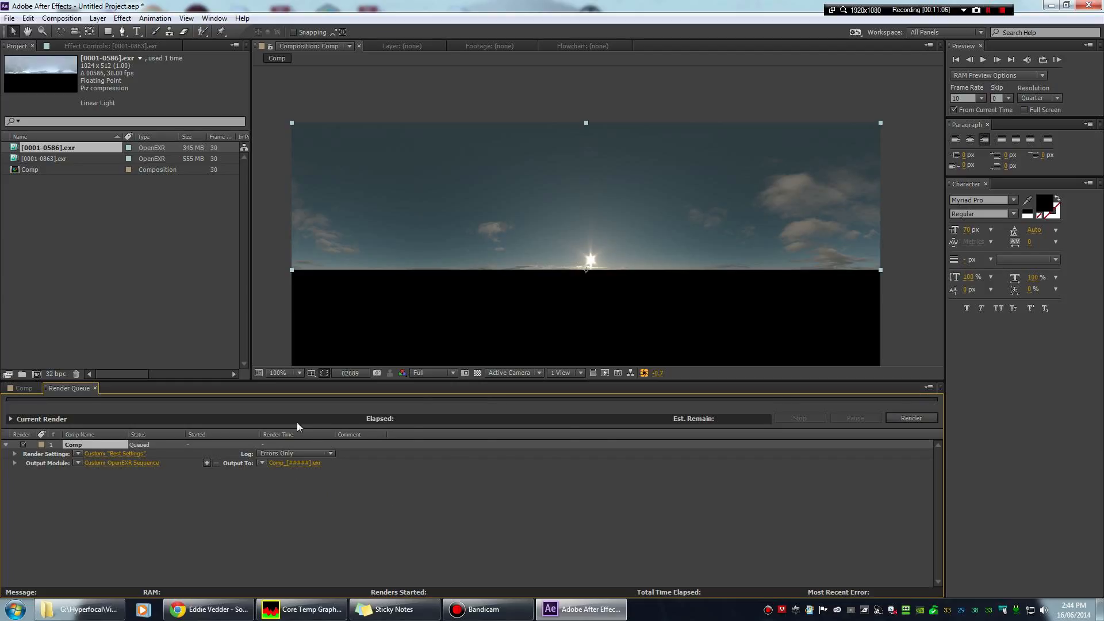
{"action": "left_click", "coordinate": [269, 333]}
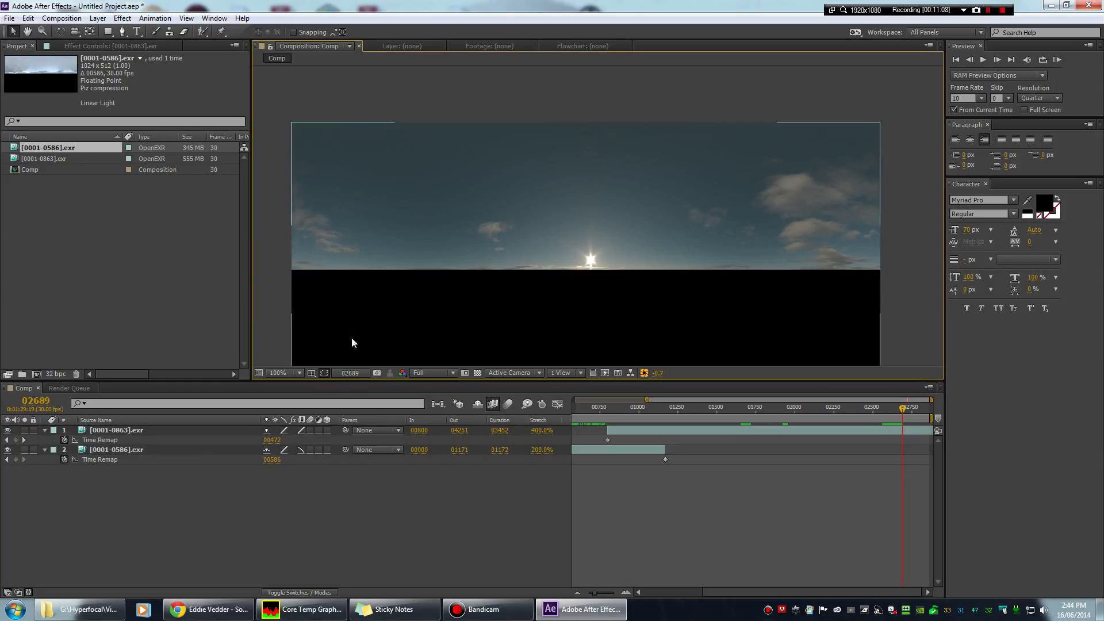